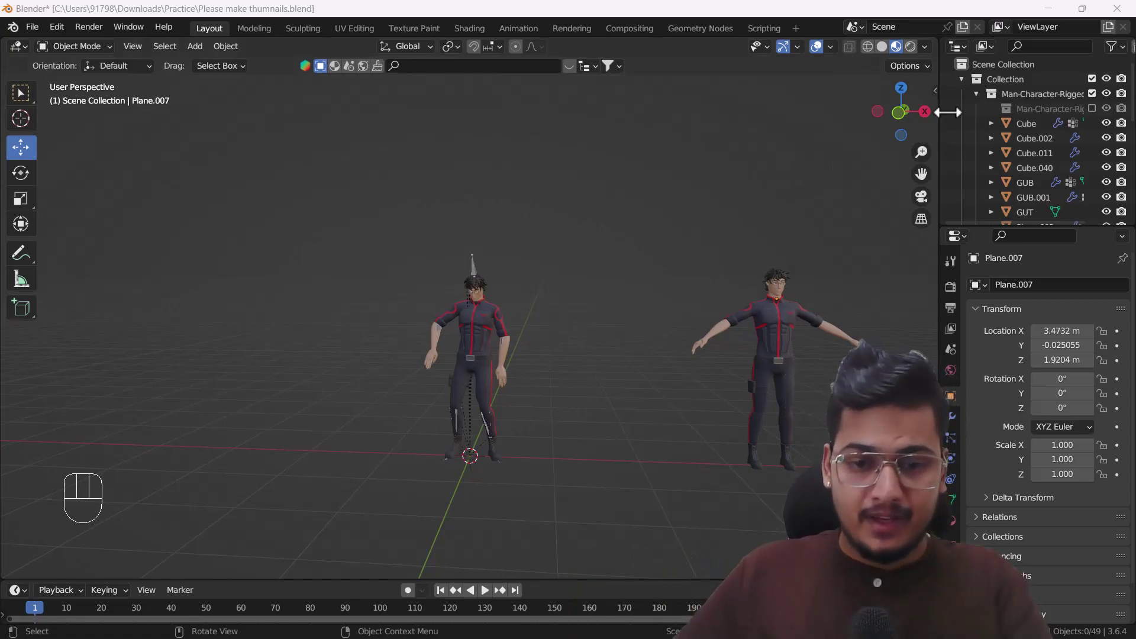
Step: Play the left character's dance animation in the viewport
{"action": "key", "text": "space"}
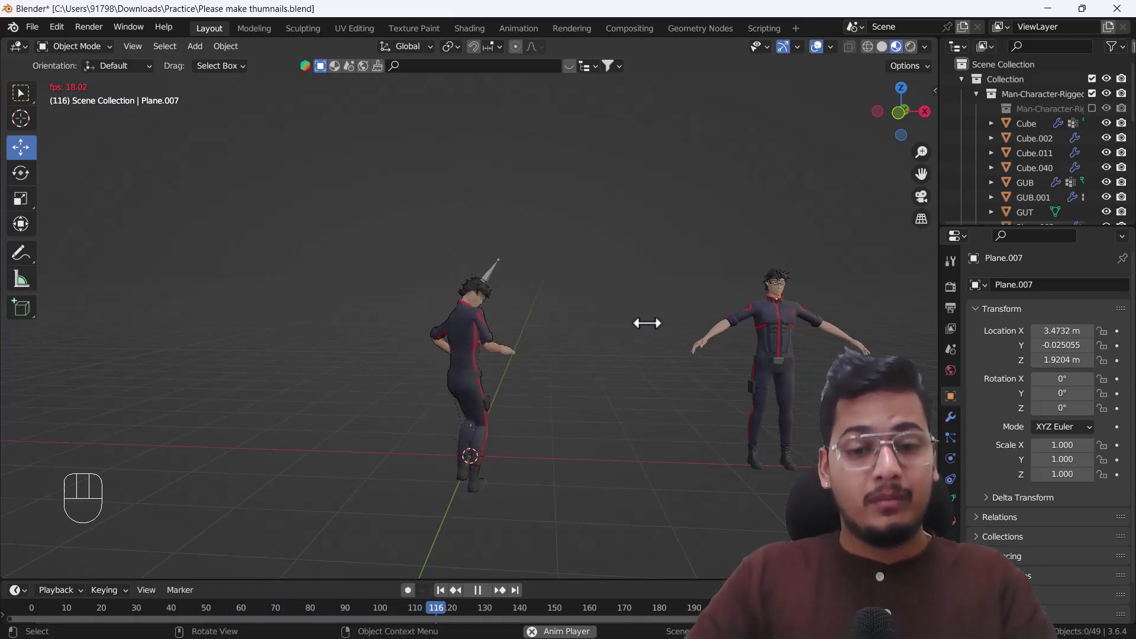
Step: Stop playback, rewind to frame 1 and delete the animated left character
{"action": "key", "text": "space"}
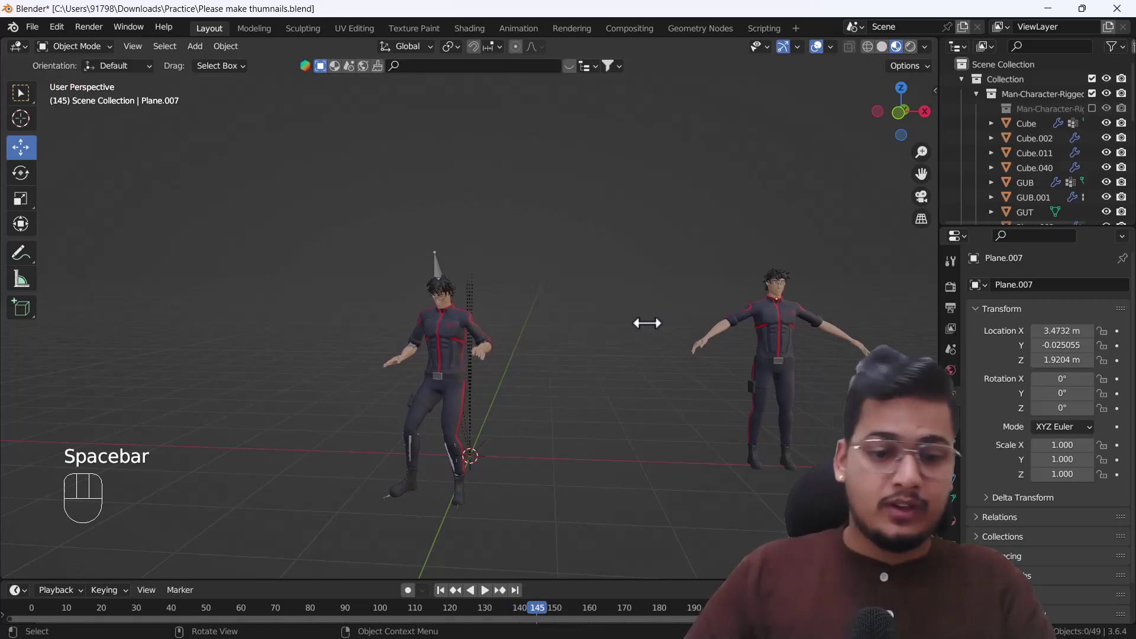
{"action": "left_click", "coordinate": [440, 590]}
{"action": "left_click_drag", "start_coordinate": [325, 223], "coordinate": [616, 507]}
{"action": "key", "text": "Delete"}
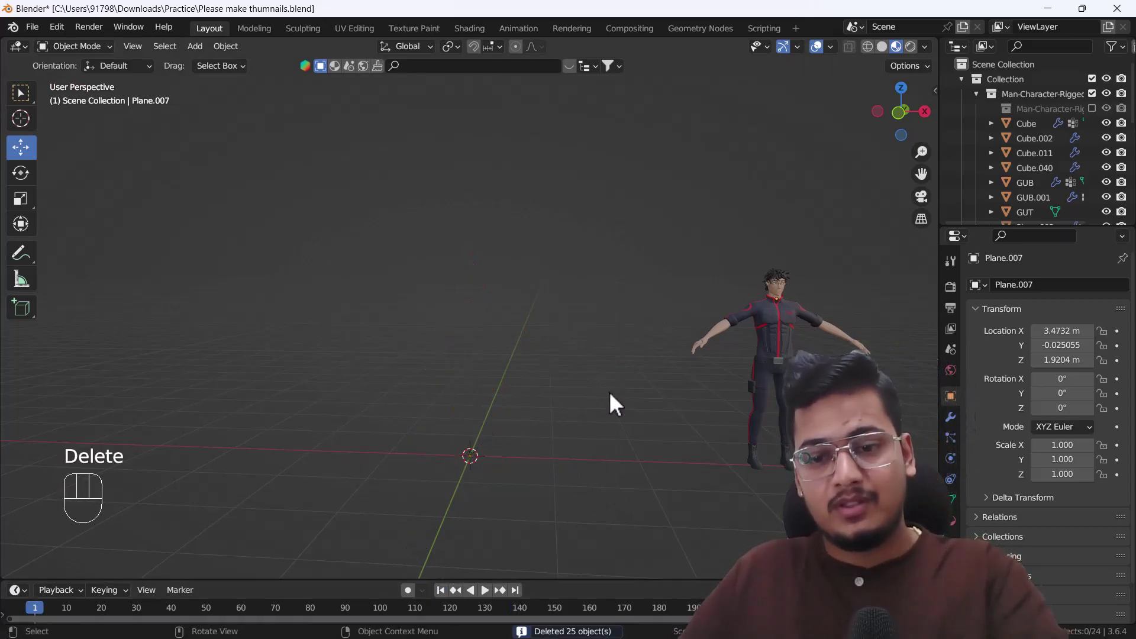
Step: In Front view, move the T-pose character to the scene centre at X ≈ 0
{"action": "left_click_drag", "start_coordinate": [607, 169], "coordinate": [855, 549]}
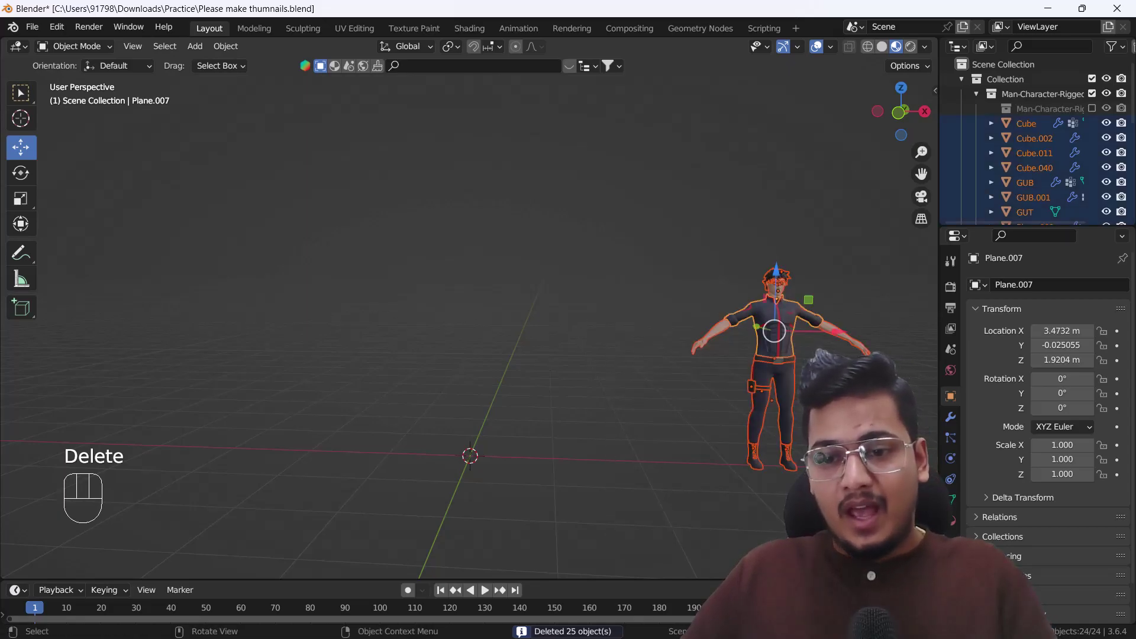
{"action": "key", "text": "grave"}
{"action": "left_click", "coordinate": [393, 296]}
{"action": "left_click_drag", "start_coordinate": [716, 332], "coordinate": [507, 343]}
{"action": "left_click_drag", "start_coordinate": [225, 159], "coordinate": [627, 618]}
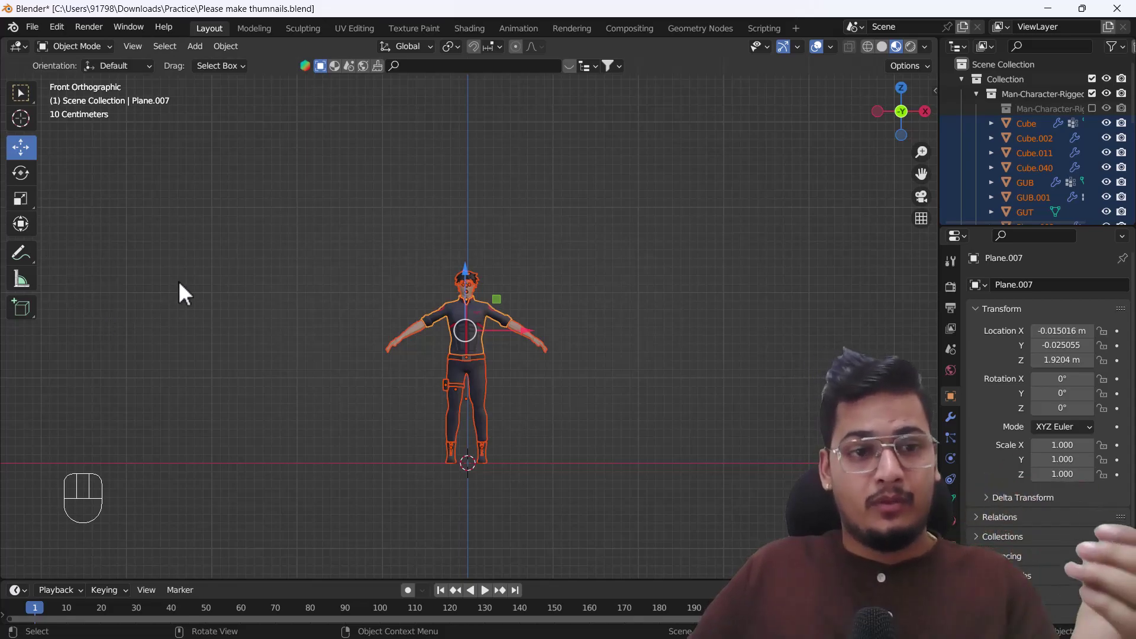
Step: Export the T-pose character as Men.fbx to the Practice folder
{"action": "left_click", "coordinate": [32, 27]}
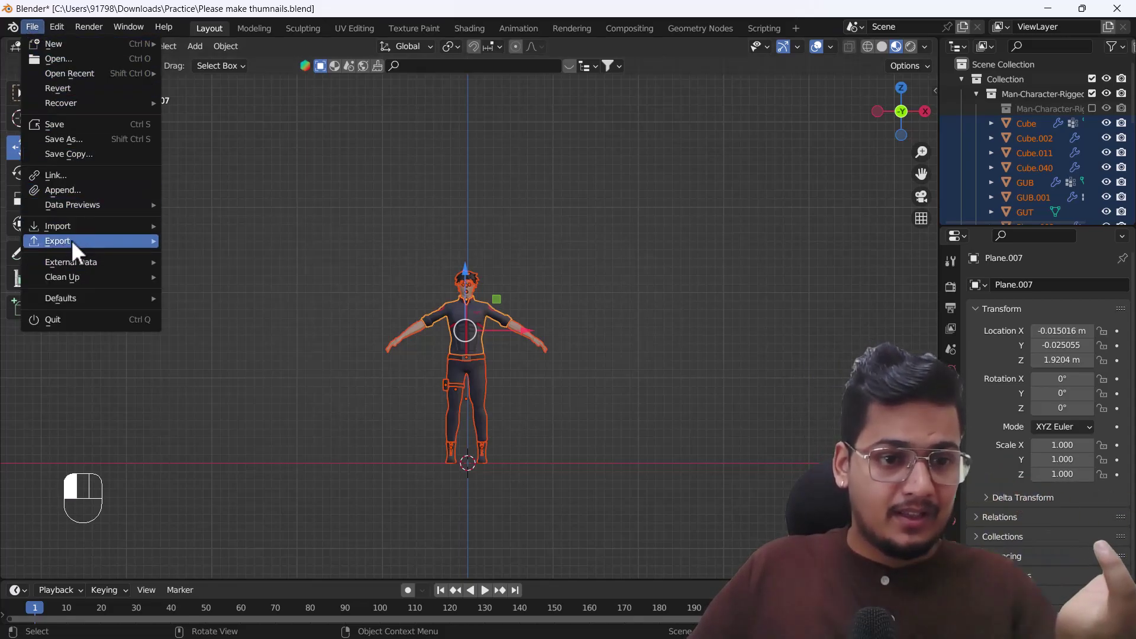
{"action": "mouse_move", "coordinate": [71, 241]}
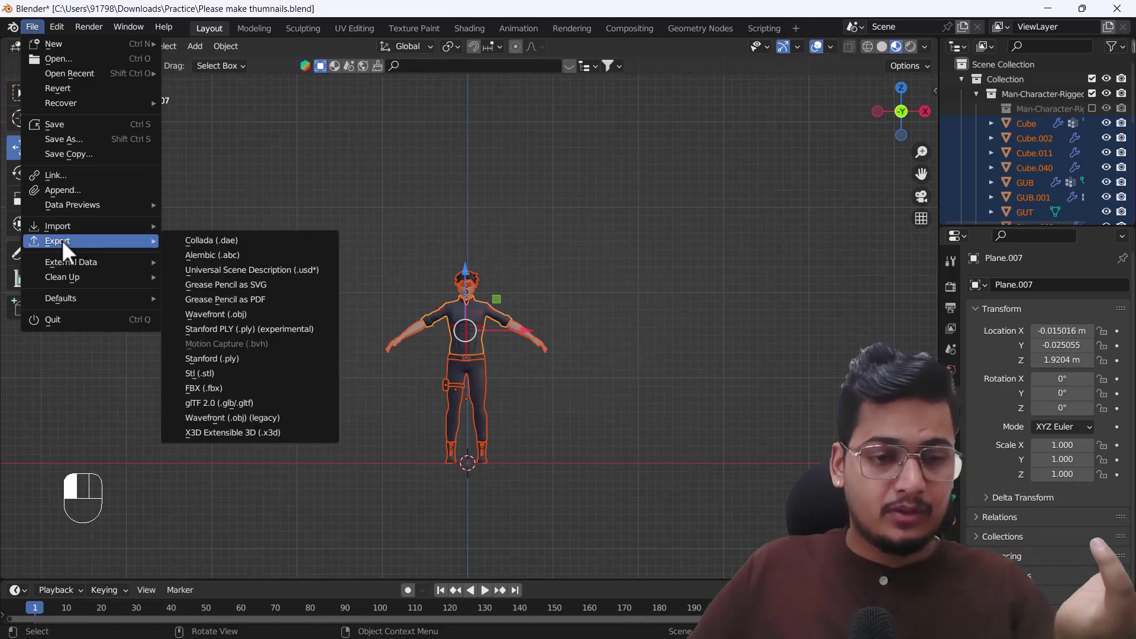
{"action": "left_click", "coordinate": [221, 387]}
{"action": "left_click", "coordinate": [442, 521]}
{"action": "key", "text": "BackSpace"}
{"action": "type", "text": "Men.fbx"}
{"action": "key", "text": "Return"}
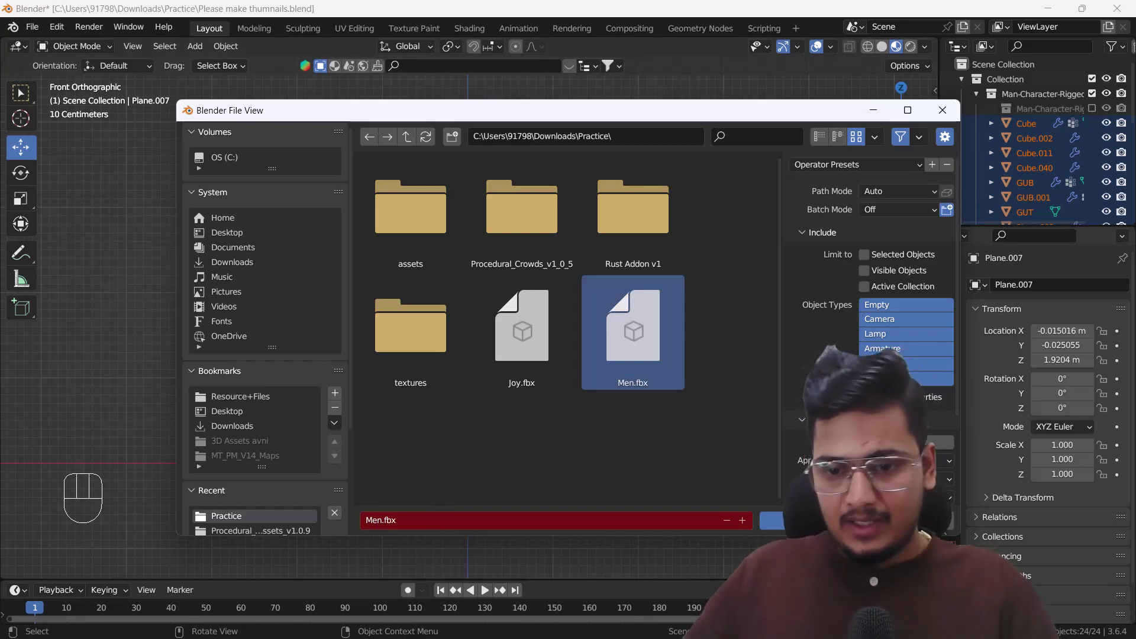
{"action": "key", "text": "Return"}
Step: Reselect the character and move it right along X to 2.8005 m
{"action": "left_click", "coordinate": [710, 424]}
{"action": "left_click_drag", "start_coordinate": [375, 193], "coordinate": [598, 569]}
{"action": "left_click_drag", "start_coordinate": [518, 329], "coordinate": [756, 329]}
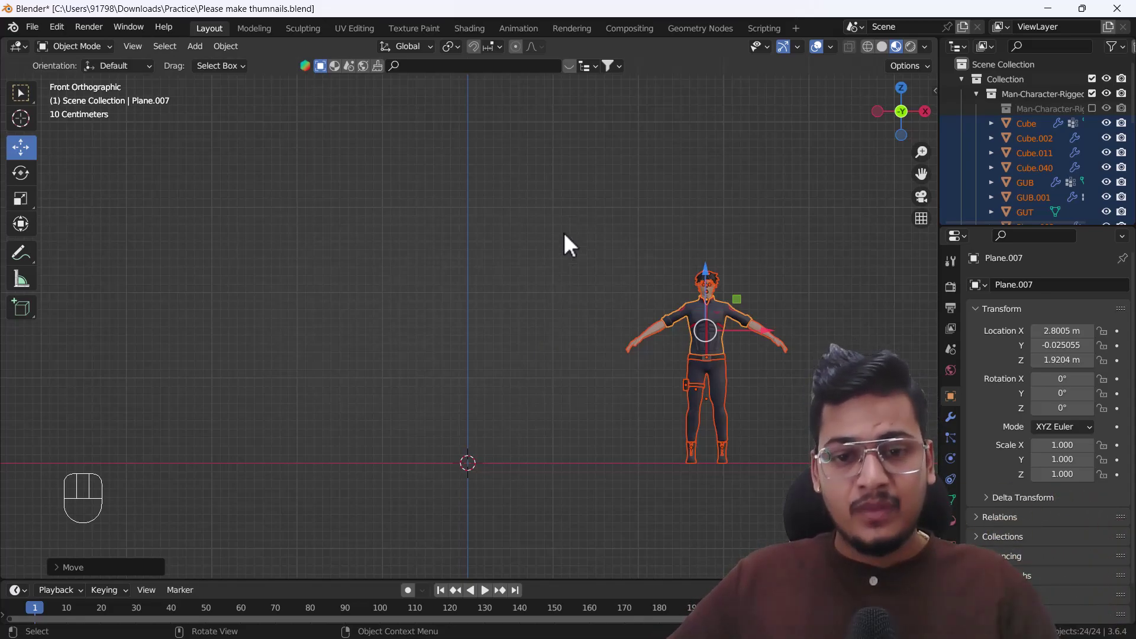
Step: Deselect the character rig in the Blender viewport
{"action": "left_click", "coordinate": [532, 329]}
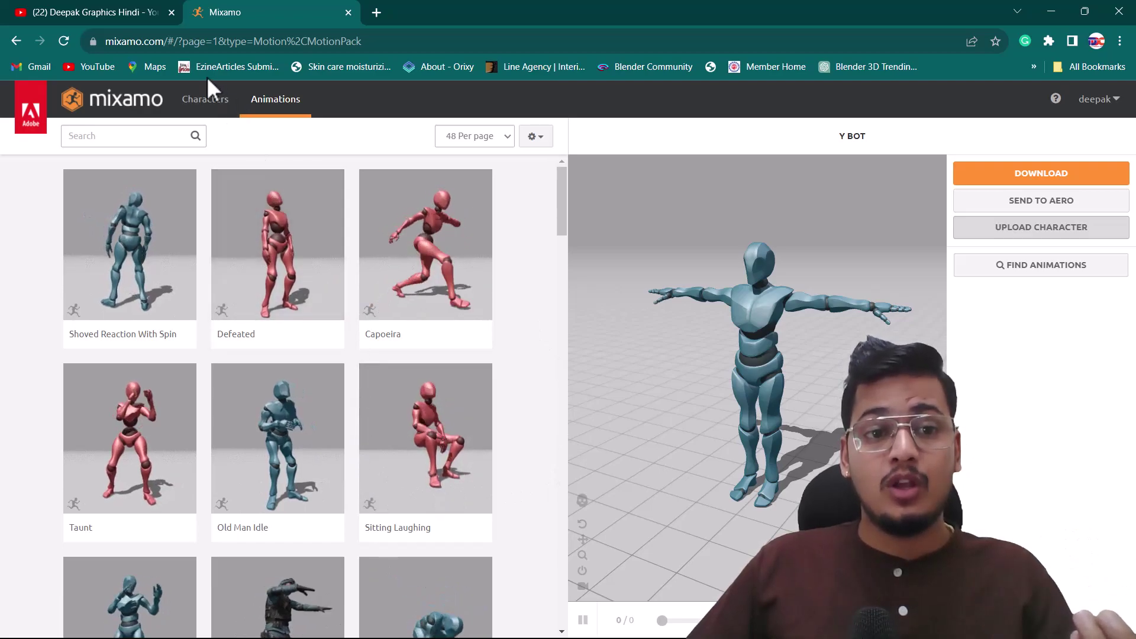
Step: Browse Mixamo's Characters, return to Animations and start a character upload
{"action": "left_click", "coordinate": [201, 107]}
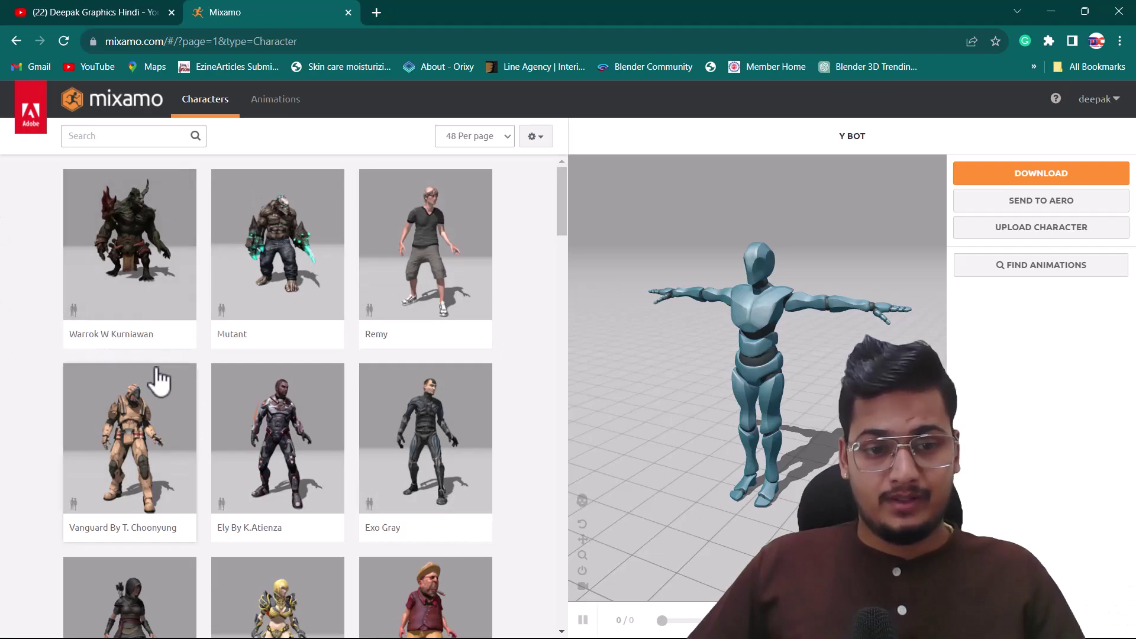
{"action": "left_click", "coordinate": [254, 111]}
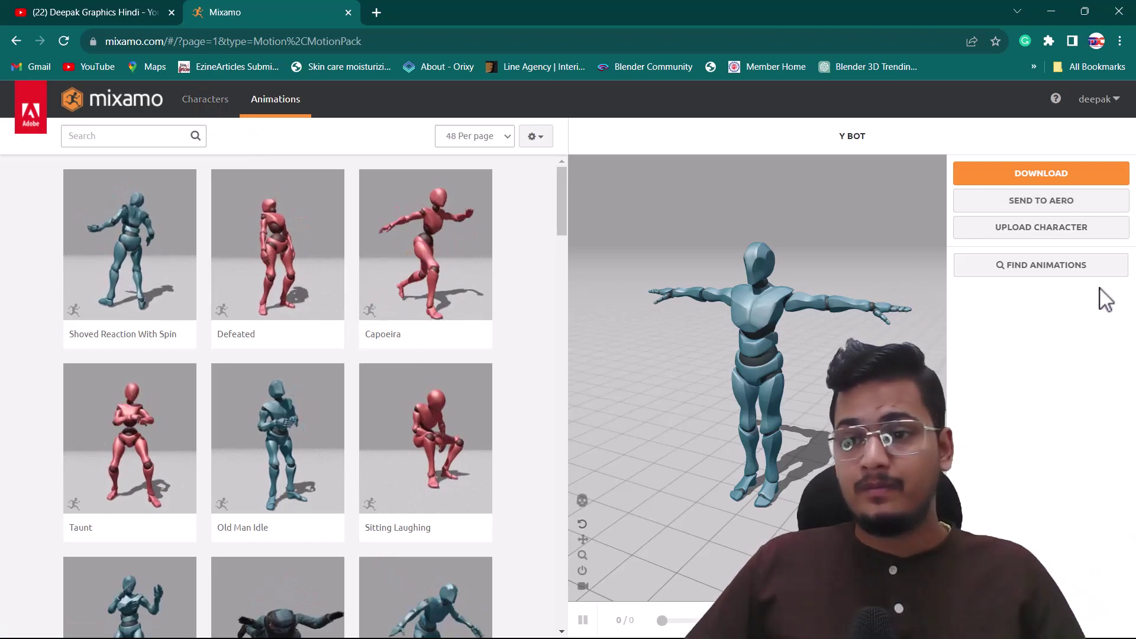
{"action": "left_click", "coordinate": [1059, 230]}
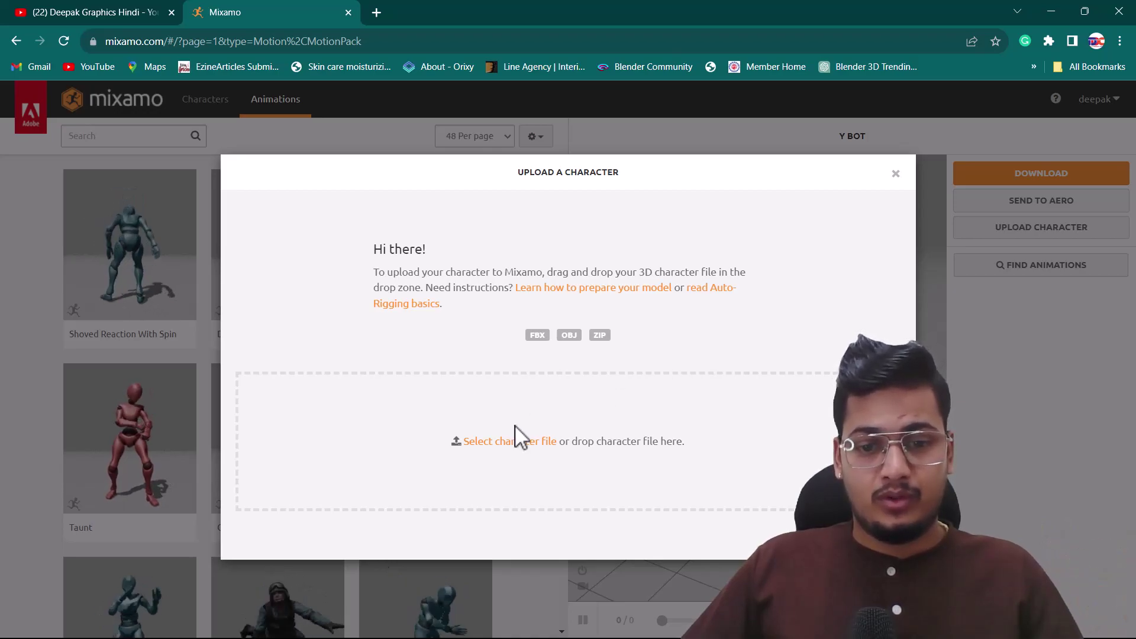
Step: Upload Men.fbx from the computer into Mixamo's Auto-Rigger
{"action": "left_click", "coordinate": [510, 442]}
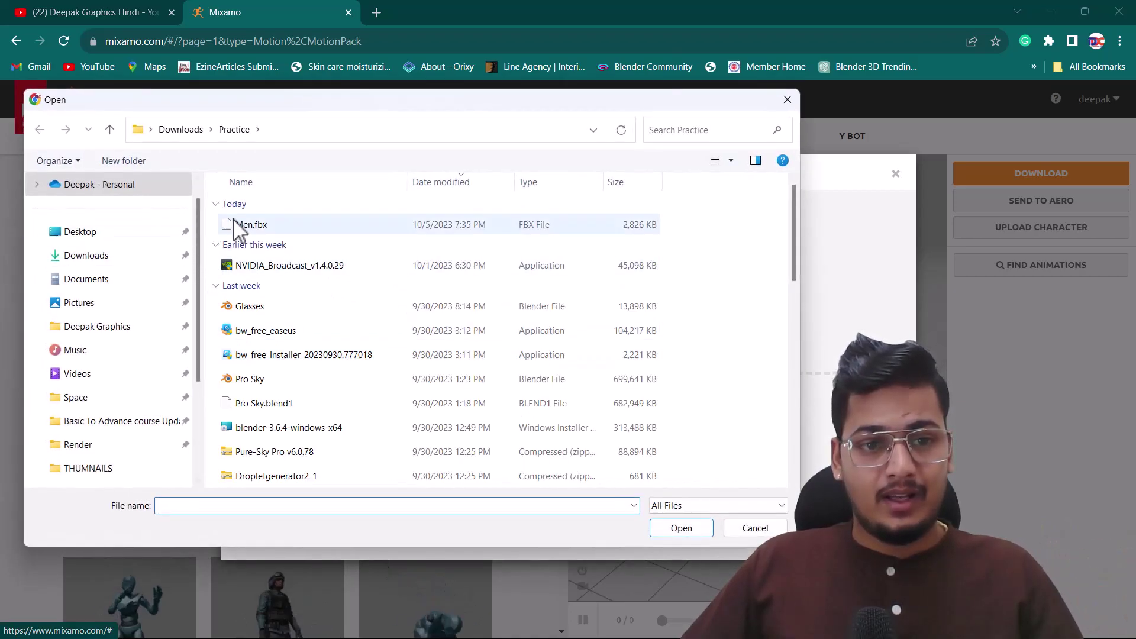
{"action": "left_click", "coordinate": [251, 225]}
{"action": "left_click", "coordinate": [664, 525]}
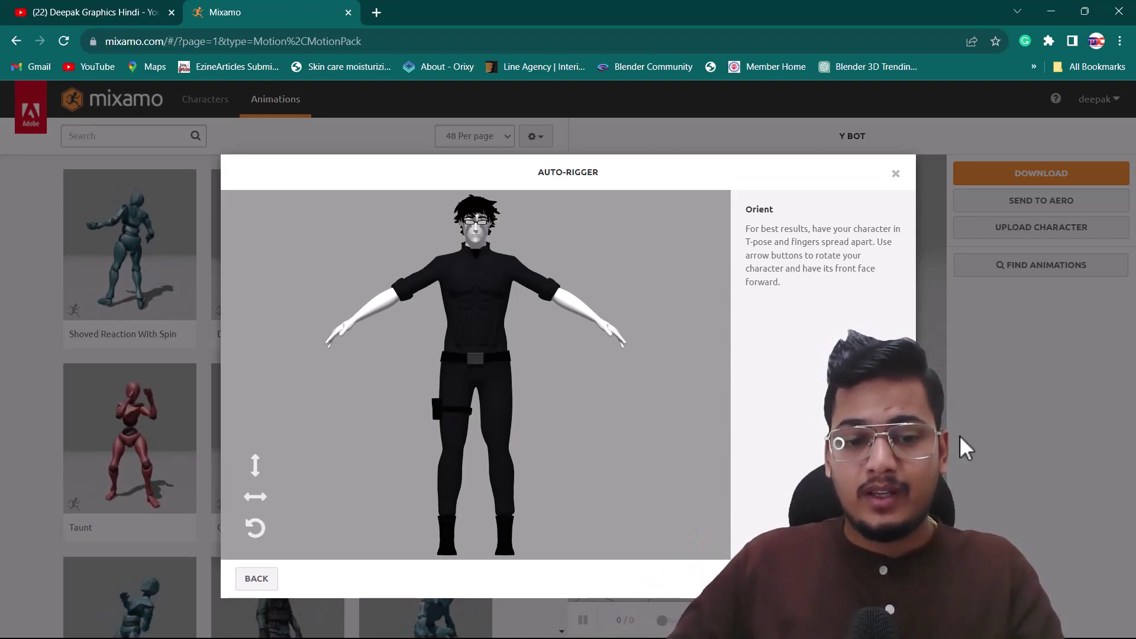
Step: Place the chin, wrist, elbow, knee and groin markers on the character's body
{"action": "left_click", "coordinate": [880, 578]}
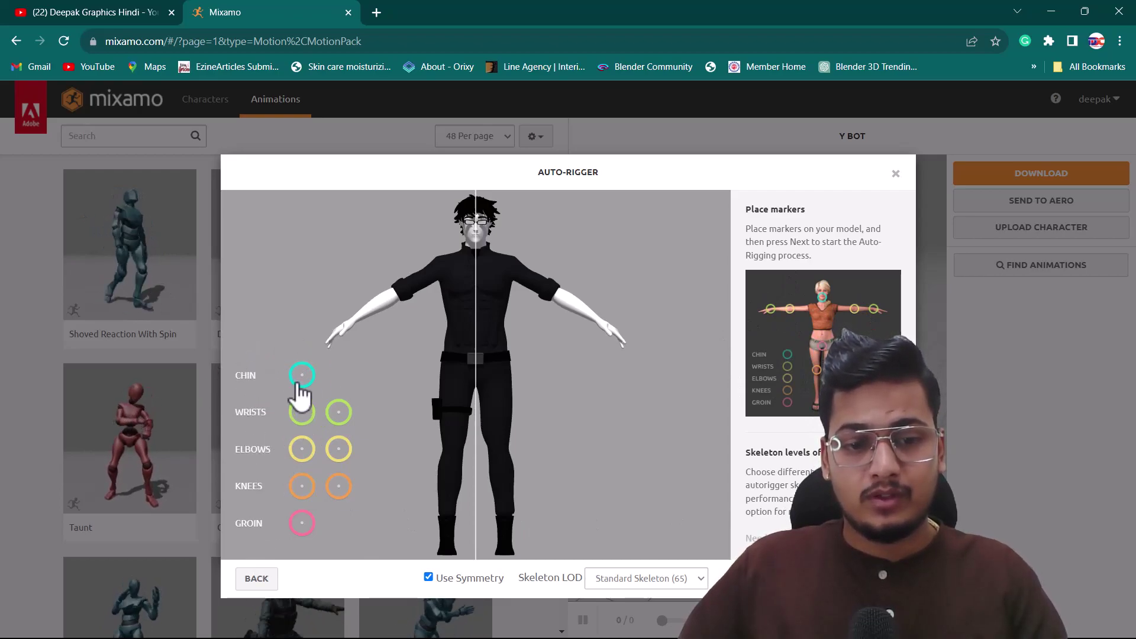
{"action": "mouse_move", "coordinate": [303, 380]}
{"action": "left_mouse_down"}
{"action": "mouse_move", "coordinate": [443, 293]}
{"action": "mouse_move", "coordinate": [477, 246]}
{"action": "left_mouse_up"}
{"action": "left_click_drag", "start_coordinate": [307, 414], "coordinate": [353, 323]}
{"action": "mouse_move", "coordinate": [302, 449]}
{"action": "left_mouse_down"}
{"action": "mouse_move", "coordinate": [351, 349]}
{"action": "mouse_move", "coordinate": [401, 290]}
{"action": "left_mouse_up"}
{"action": "mouse_move", "coordinate": [312, 497]}
{"action": "left_mouse_down"}
{"action": "mouse_move", "coordinate": [299, 499]}
{"action": "mouse_move", "coordinate": [386, 457]}
{"action": "mouse_move", "coordinate": [455, 465]}
{"action": "mouse_move", "coordinate": [453, 453]}
{"action": "left_mouse_up"}
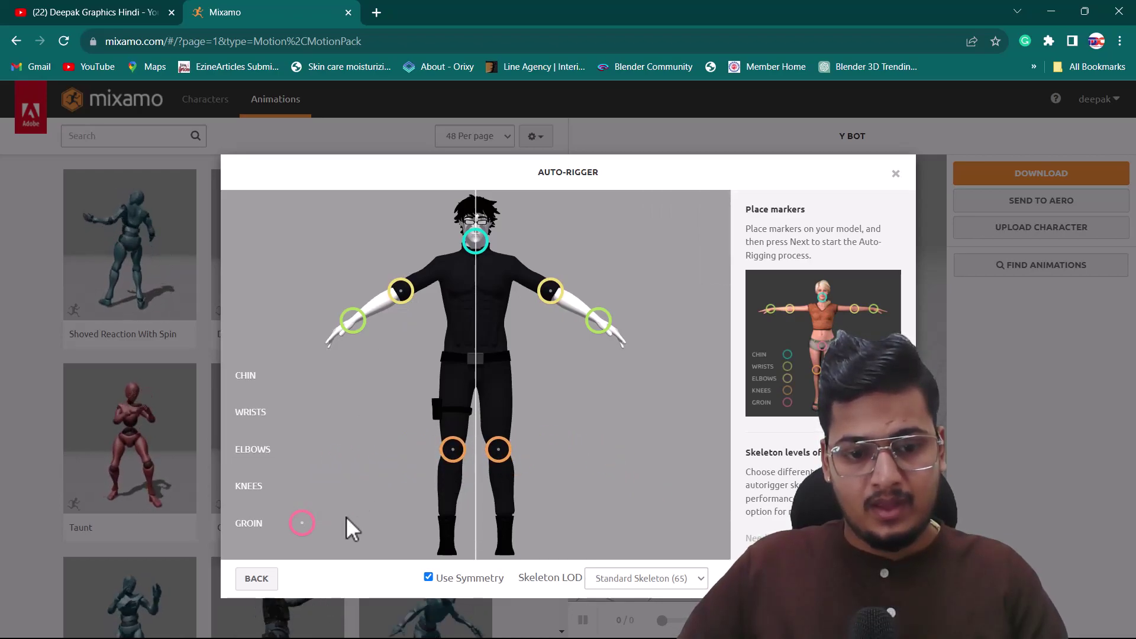
{"action": "mouse_move", "coordinate": [302, 523]}
{"action": "left_mouse_down"}
{"action": "mouse_move", "coordinate": [367, 500]}
{"action": "mouse_move", "coordinate": [477, 355]}
{"action": "mouse_move", "coordinate": [479, 387]}
{"action": "left_mouse_up"}
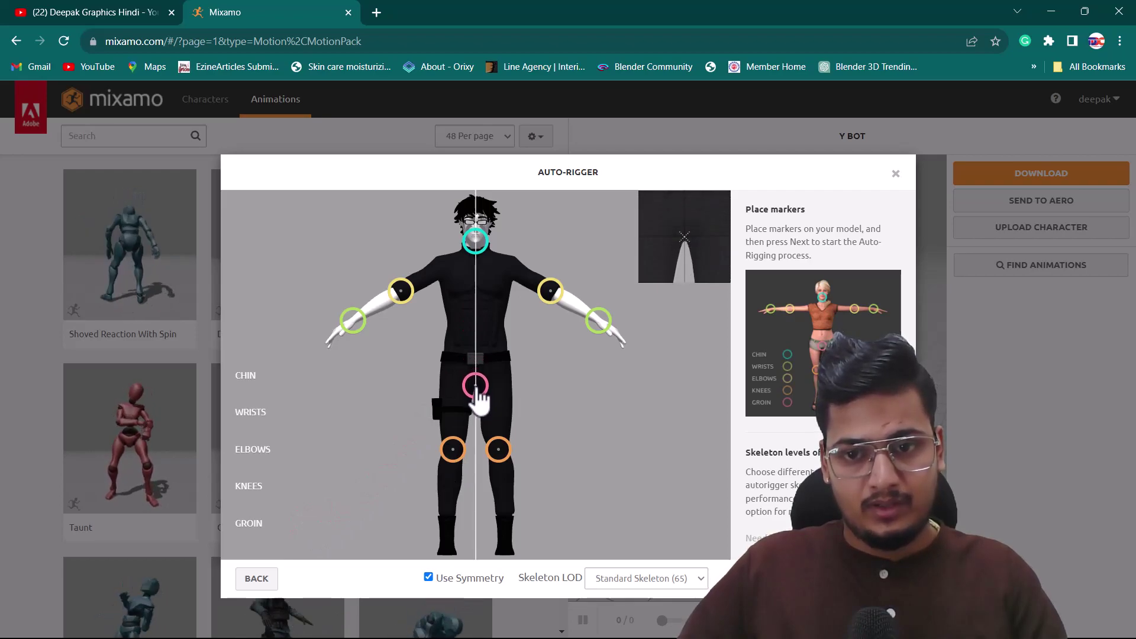
{"action": "left_click_drag", "start_coordinate": [477, 389], "coordinate": [479, 392]}
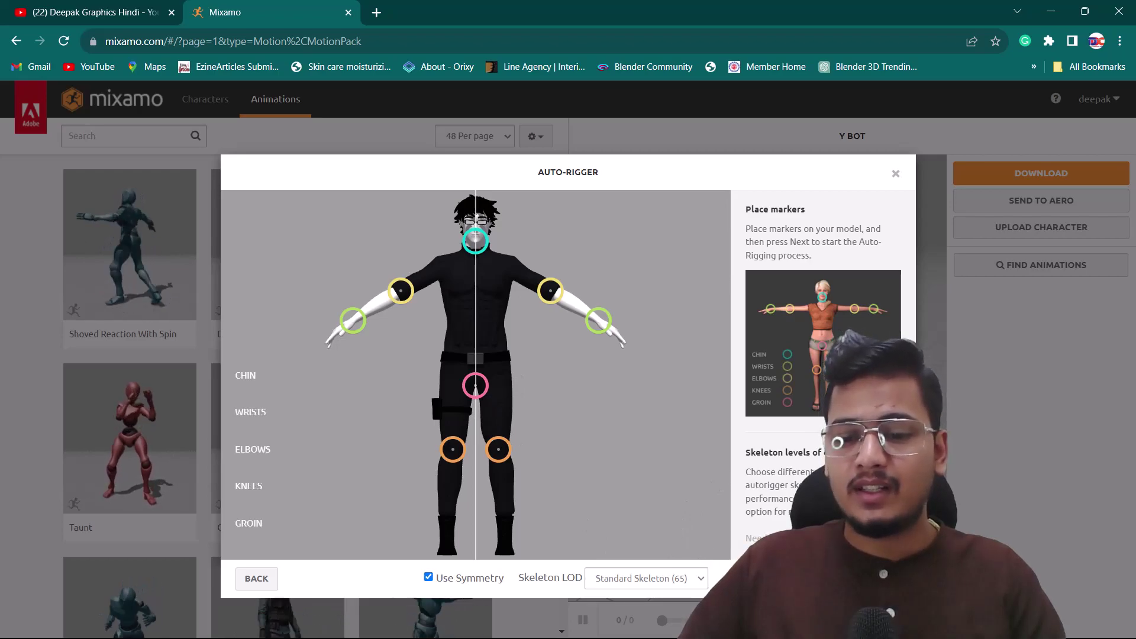
Step: Auto-rig the marked character and accept the rigged result
{"action": "left_click", "coordinate": [880, 579]}
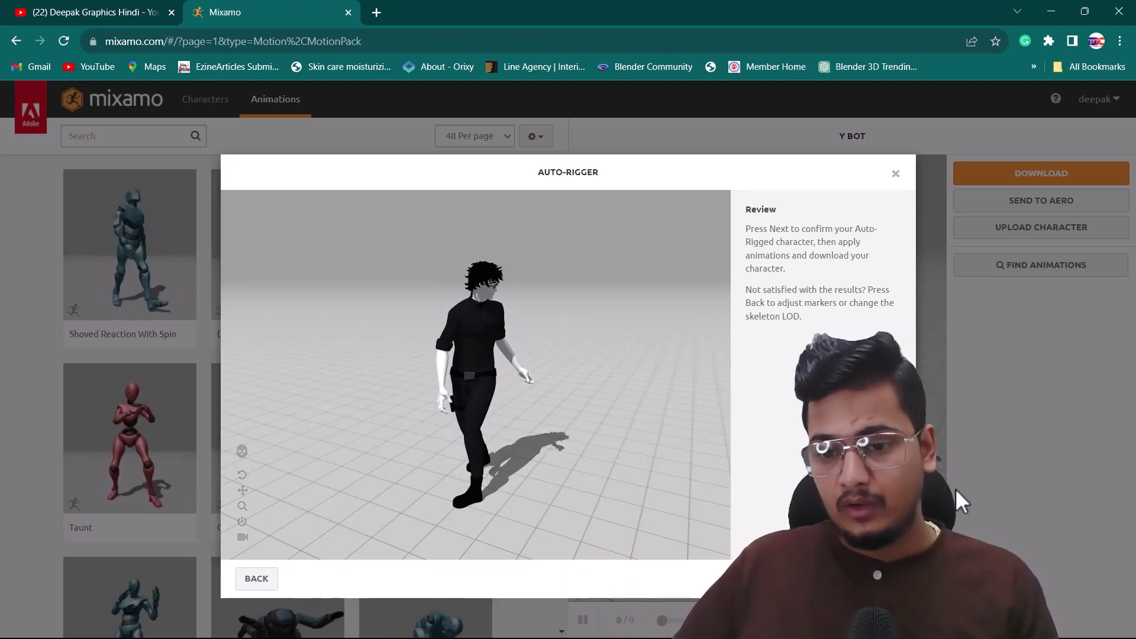
{"action": "left_click", "coordinate": [880, 579]}
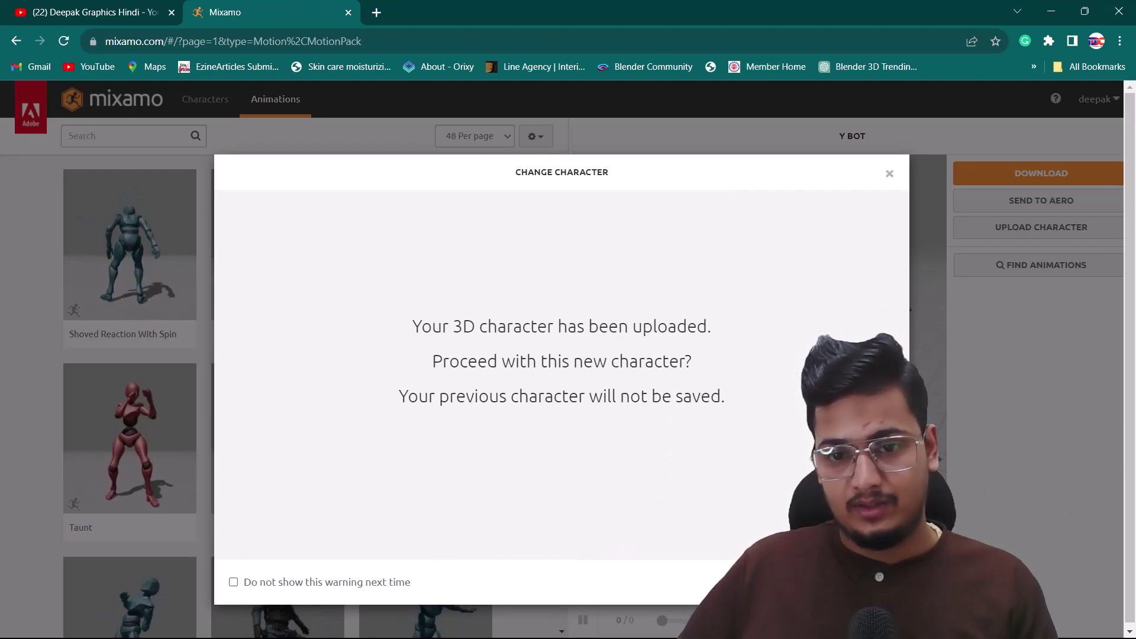
Step: Proceed with the uploaded character and preview Jumping Down and Reaction on it
{"action": "left_click", "coordinate": [869, 582]}
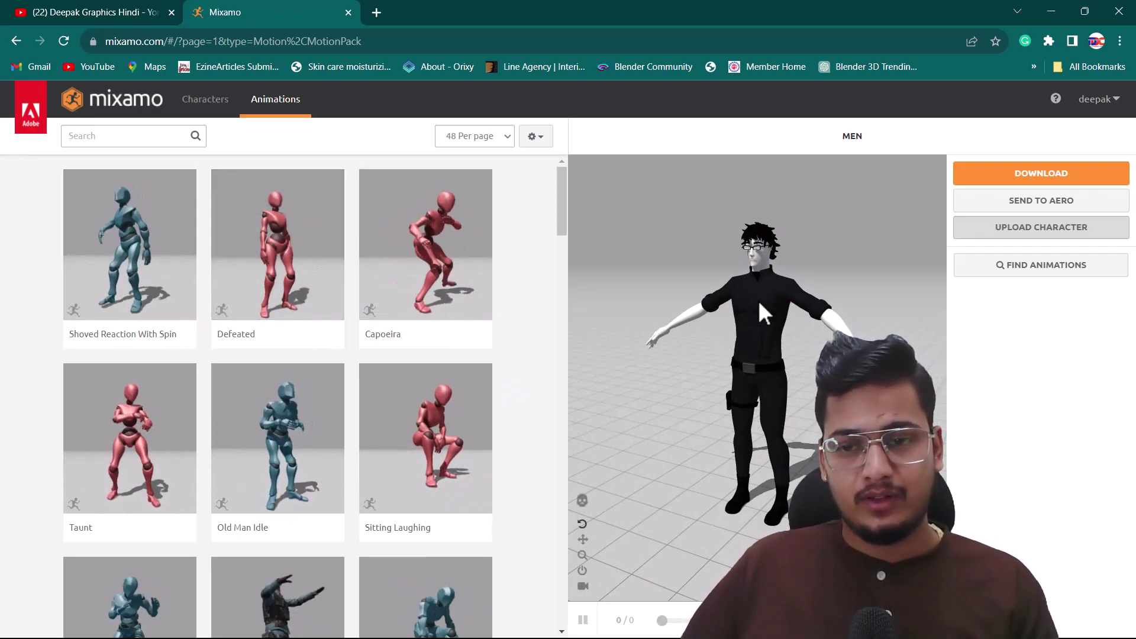
{"action": "scroll", "coordinate": [205, 360], "scroll_direction": "down", "scroll_amount": 3}
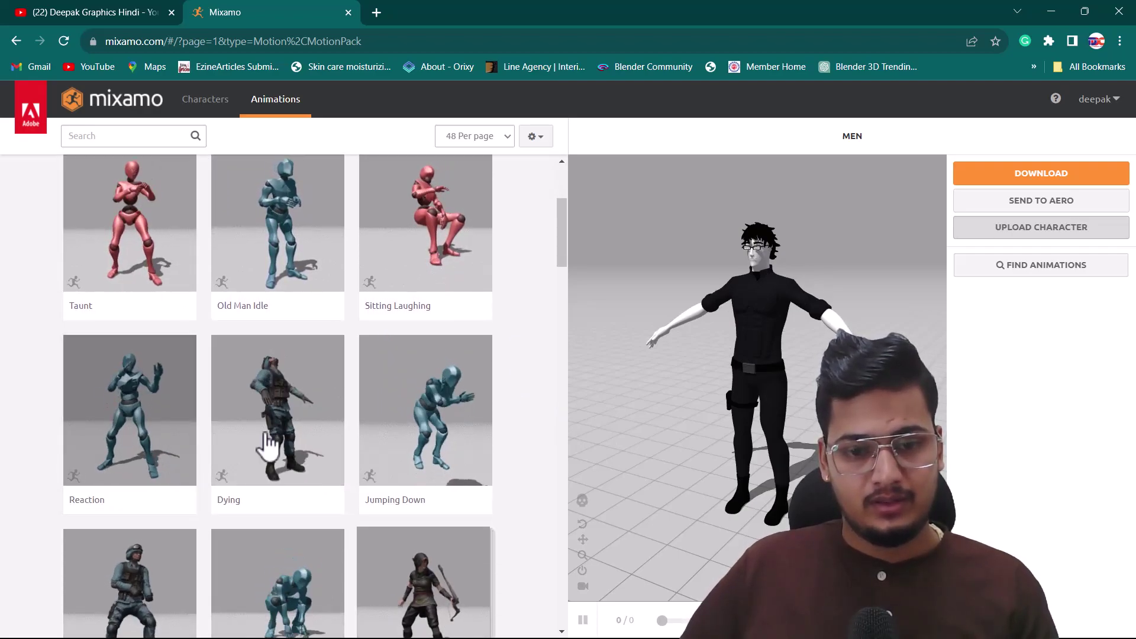
{"action": "left_click", "coordinate": [390, 405]}
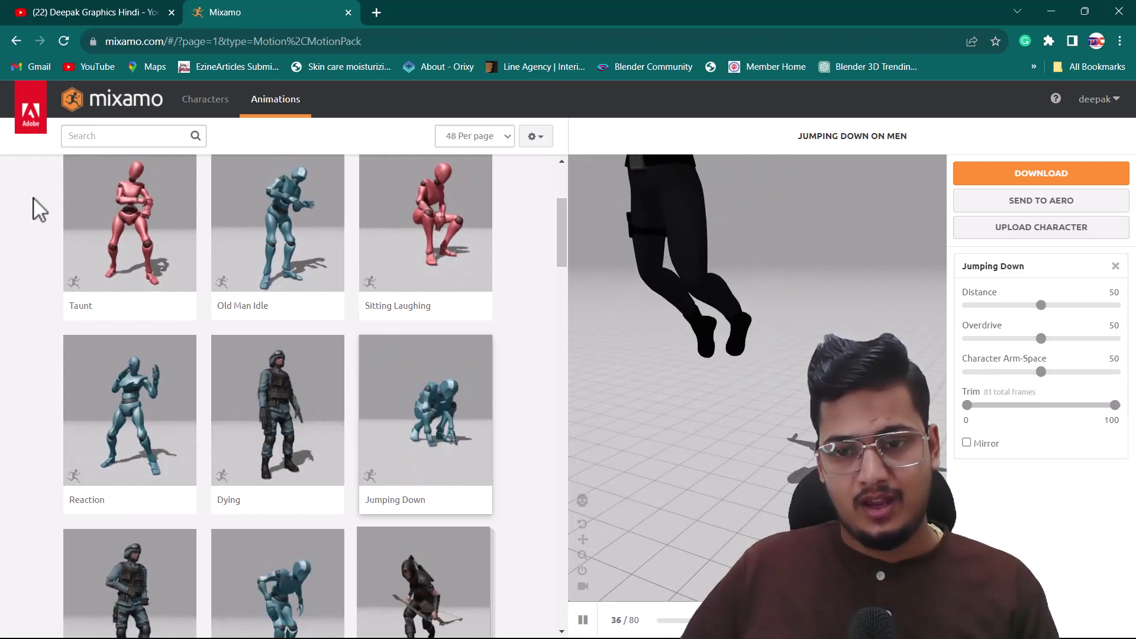
{"action": "scroll", "coordinate": [502, 368], "scroll_direction": "down", "scroll_amount": 1}
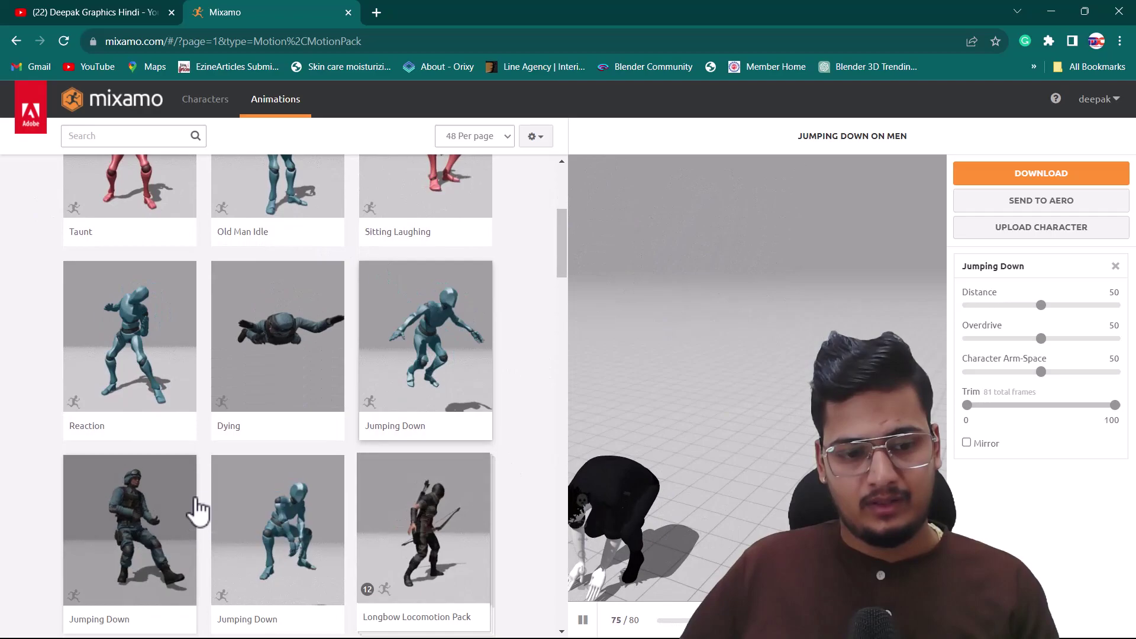
{"action": "scroll", "coordinate": [168, 408], "scroll_direction": "up", "scroll_amount": 1}
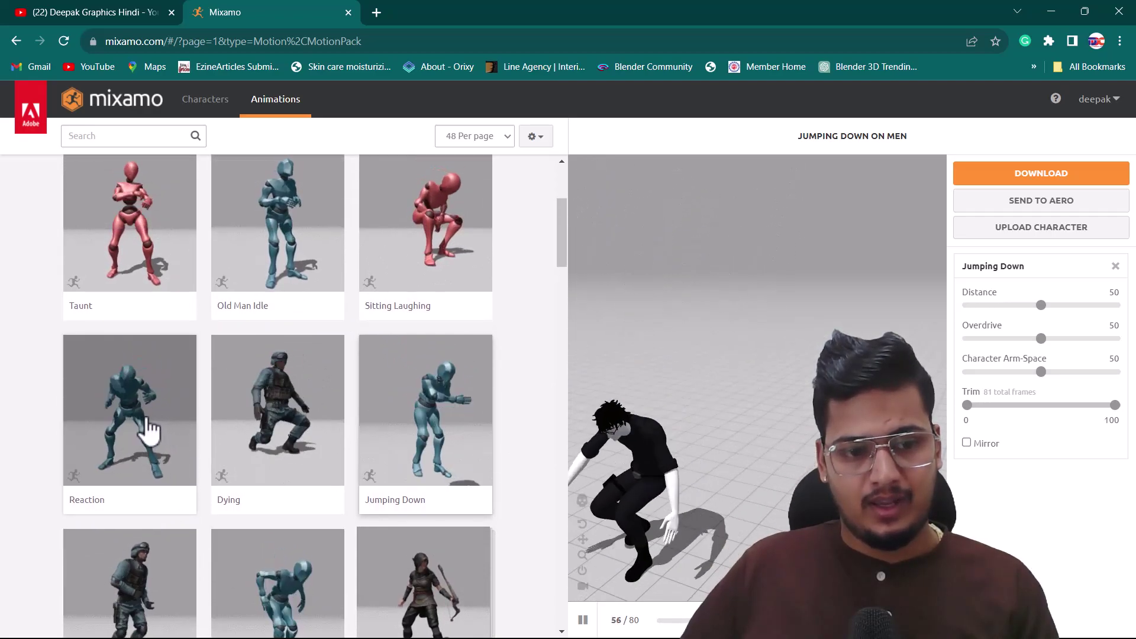
{"action": "left_click", "coordinate": [148, 431]}
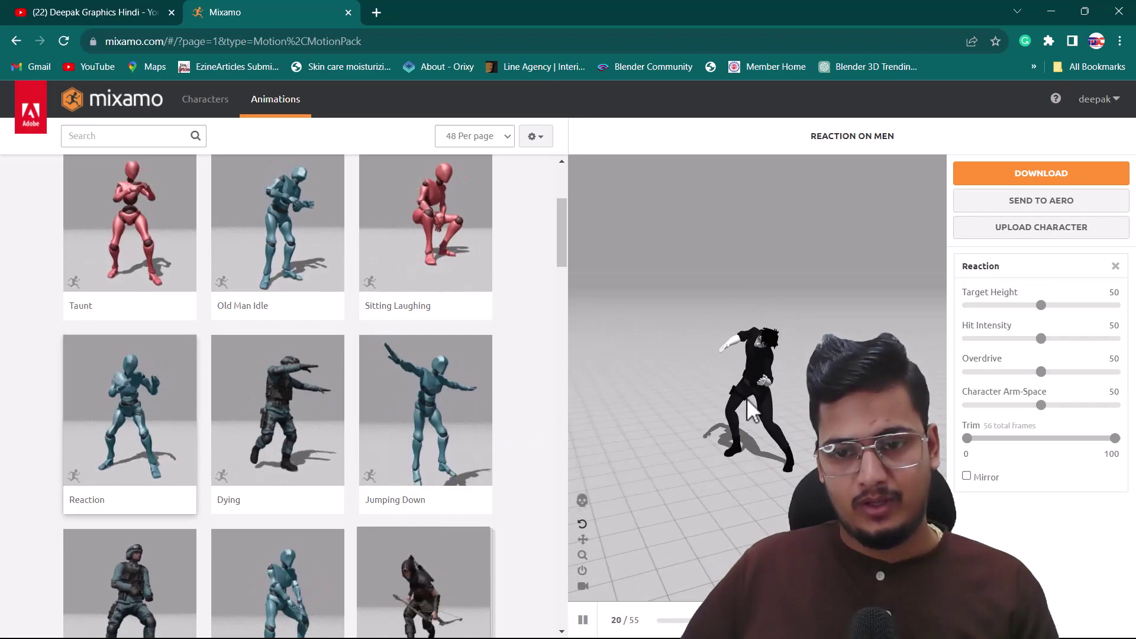
Step: Preview the Capoeira animation on the character, then focus the animation Search box
{"action": "scroll", "coordinate": [228, 393], "scroll_direction": "up", "scroll_amount": 3}
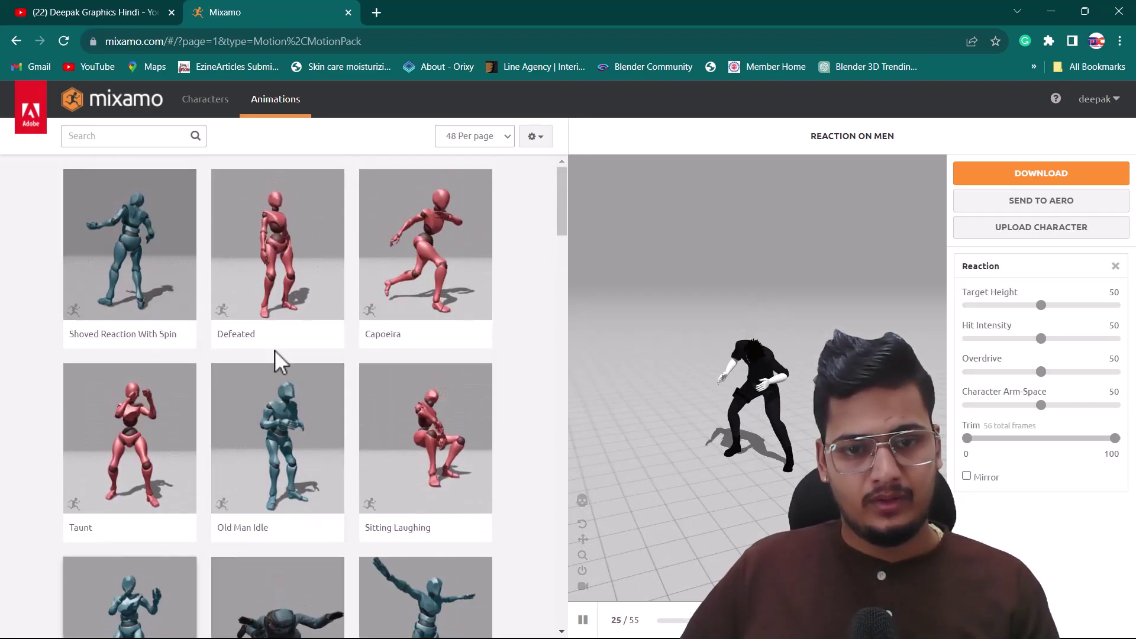
{"action": "left_click", "coordinate": [405, 273]}
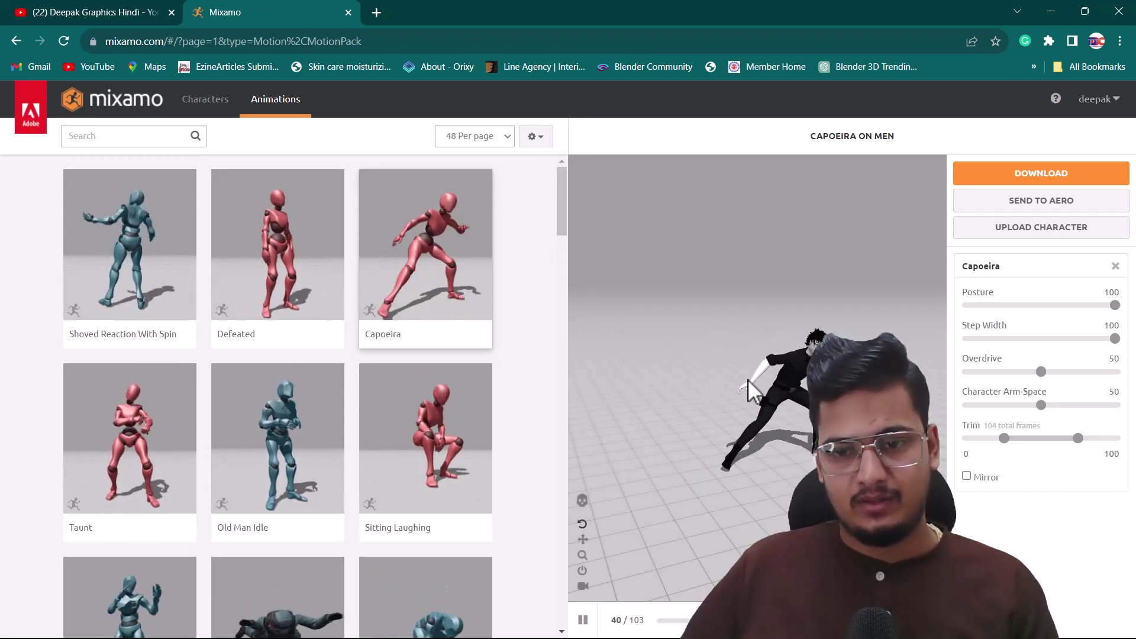
{"action": "scroll", "coordinate": [359, 387], "scroll_direction": "down", "scroll_amount": 15}
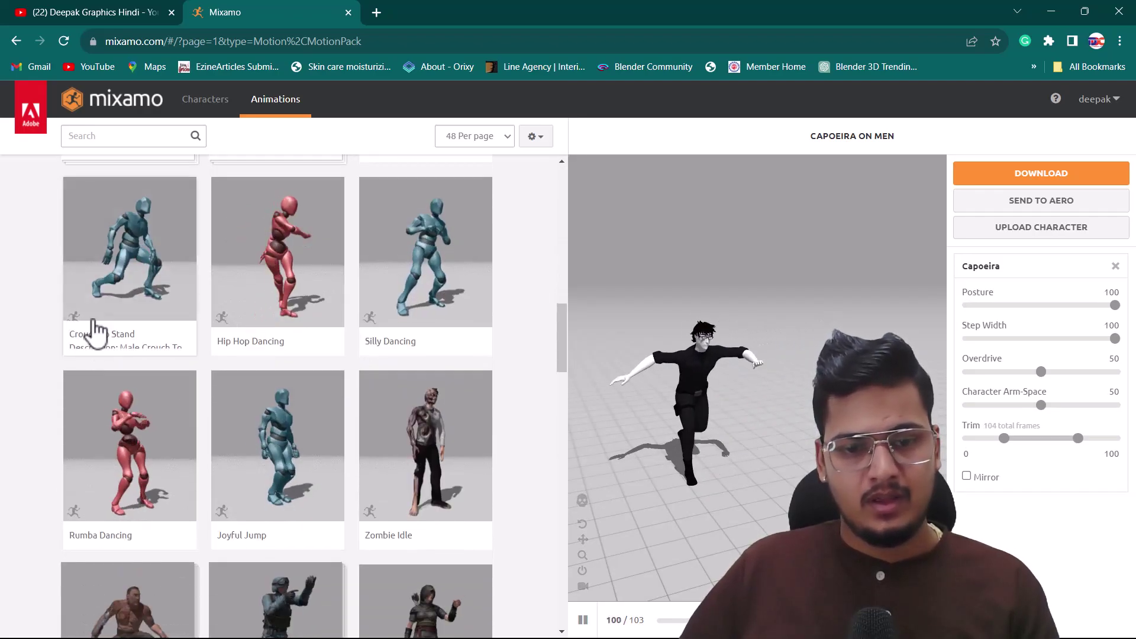
{"action": "scroll", "coordinate": [117, 201], "scroll_direction": "up", "scroll_amount": 8}
{"action": "scroll", "coordinate": [117, 201], "scroll_direction": "up", "scroll_amount": 3}
{"action": "left_click", "coordinate": [120, 136]}
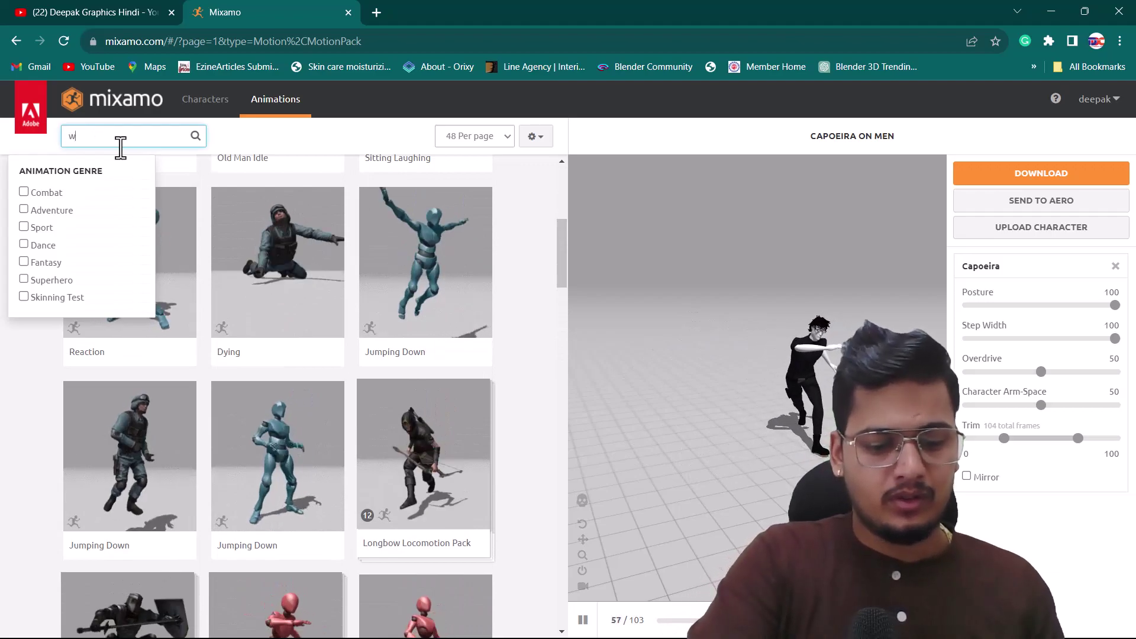
Step: Search the library for 'walk' and preview a Walking clip on the character
{"action": "type", "text": "walk"}
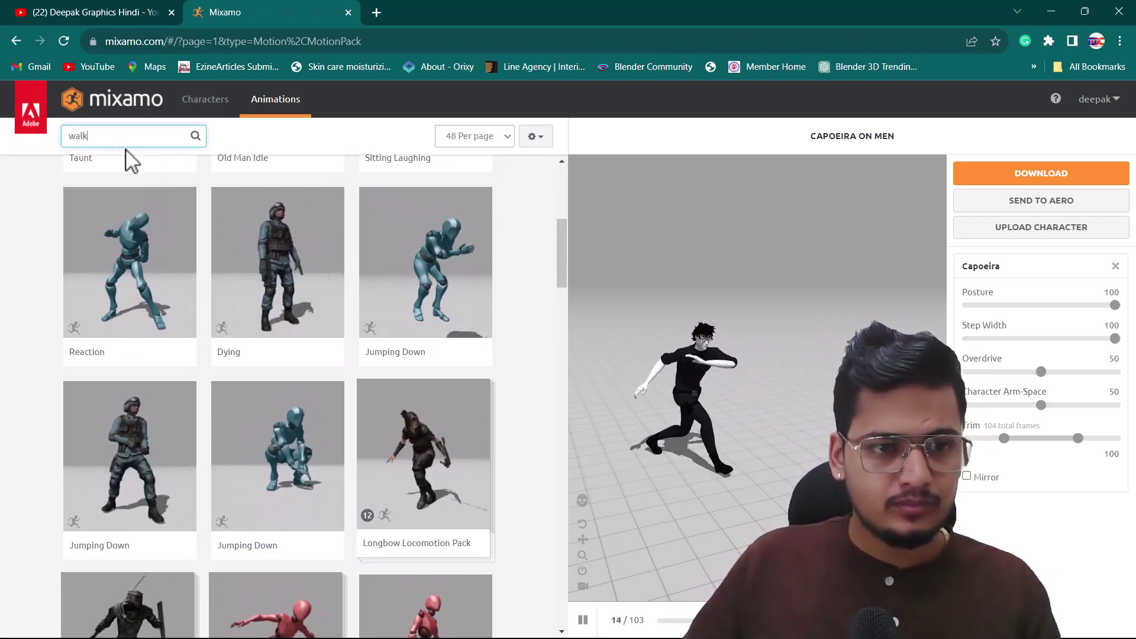
{"action": "key", "text": "Return"}
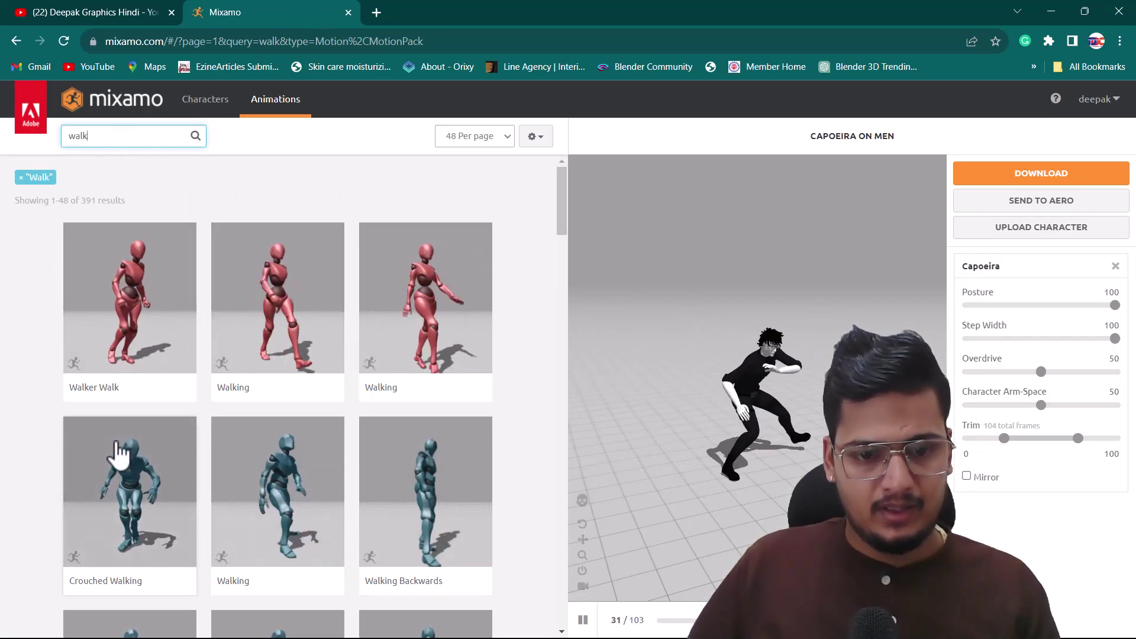
{"action": "scroll", "coordinate": [217, 379], "scroll_direction": "down", "scroll_amount": 3}
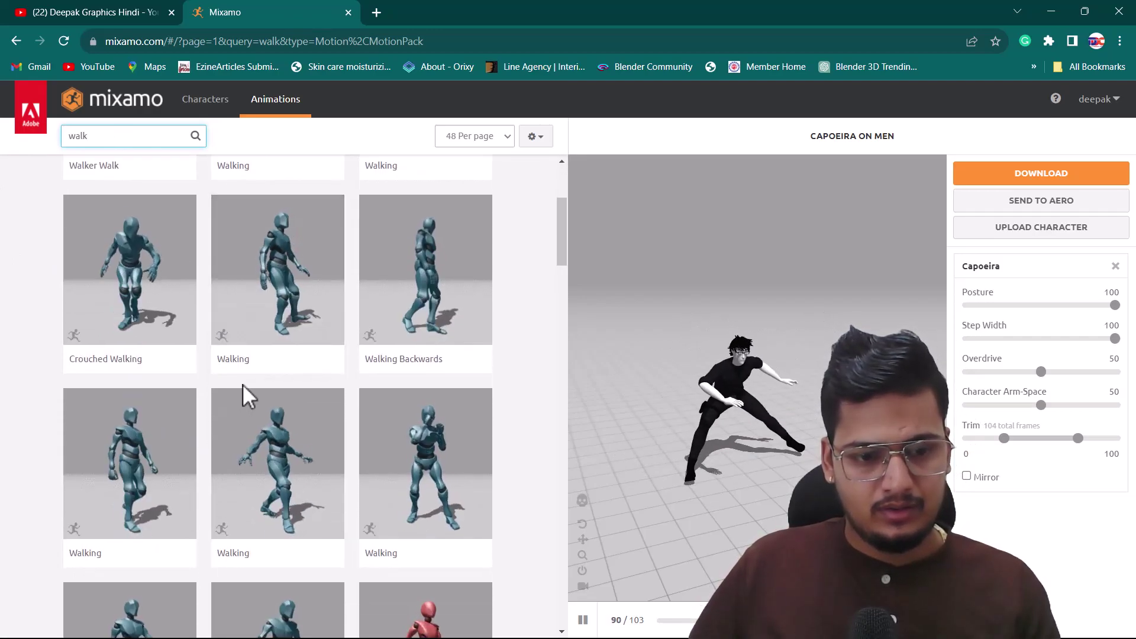
{"action": "left_click", "coordinate": [141, 473]}
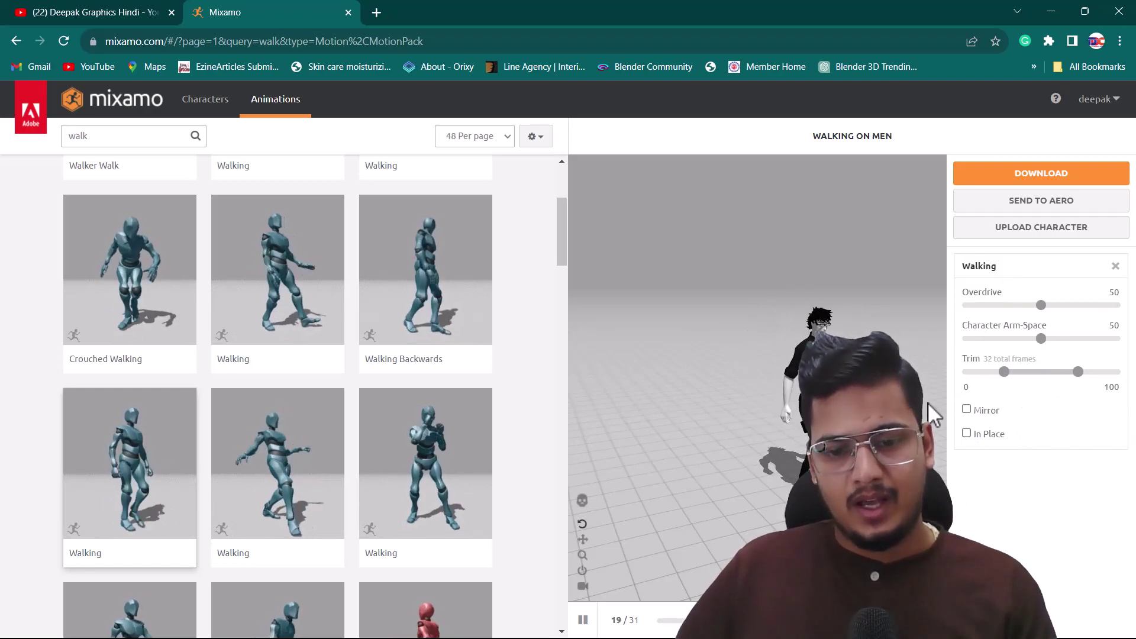
Step: Preview the Walking clip with In Place on, then off, and bring up its download settings
{"action": "key", "text": "space"}
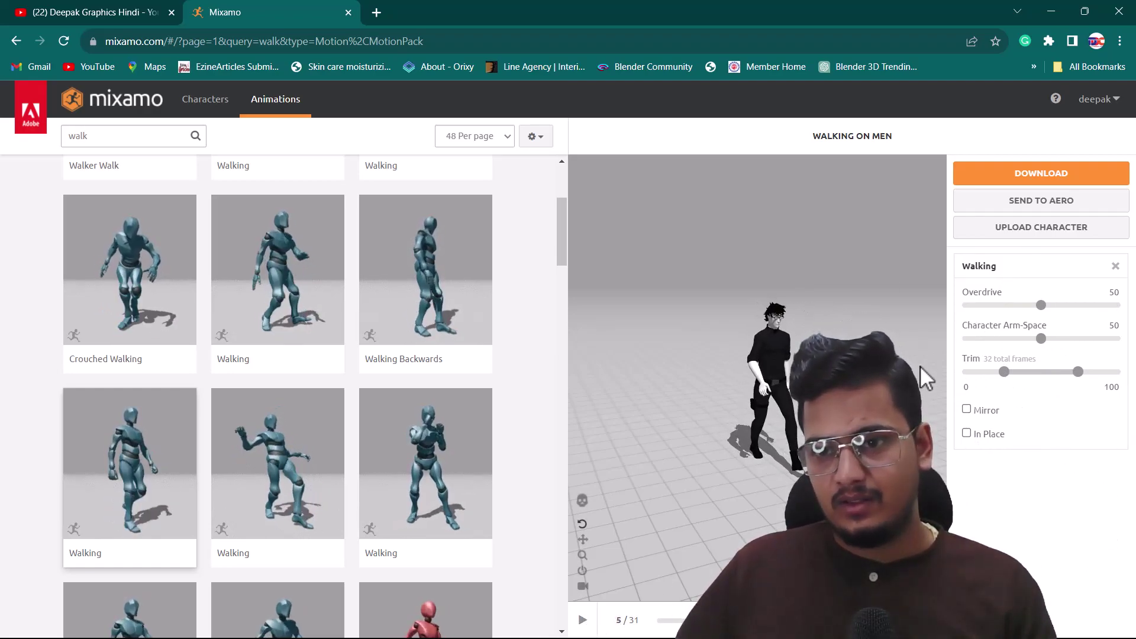
{"action": "left_click", "coordinate": [582, 619]}
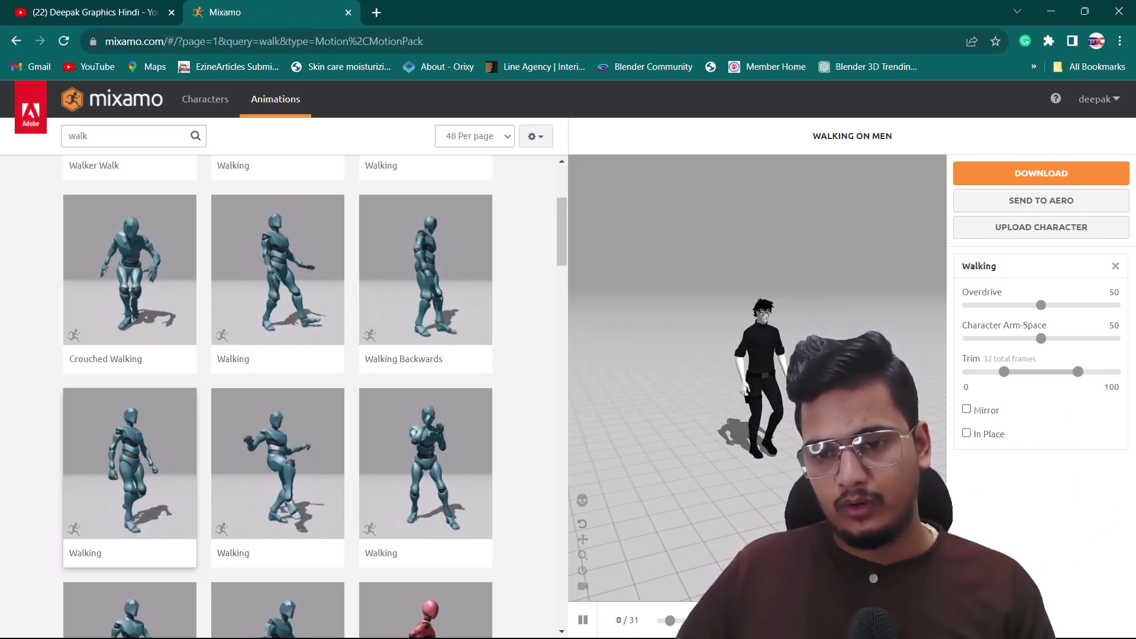
{"action": "left_click", "coordinate": [967, 433]}
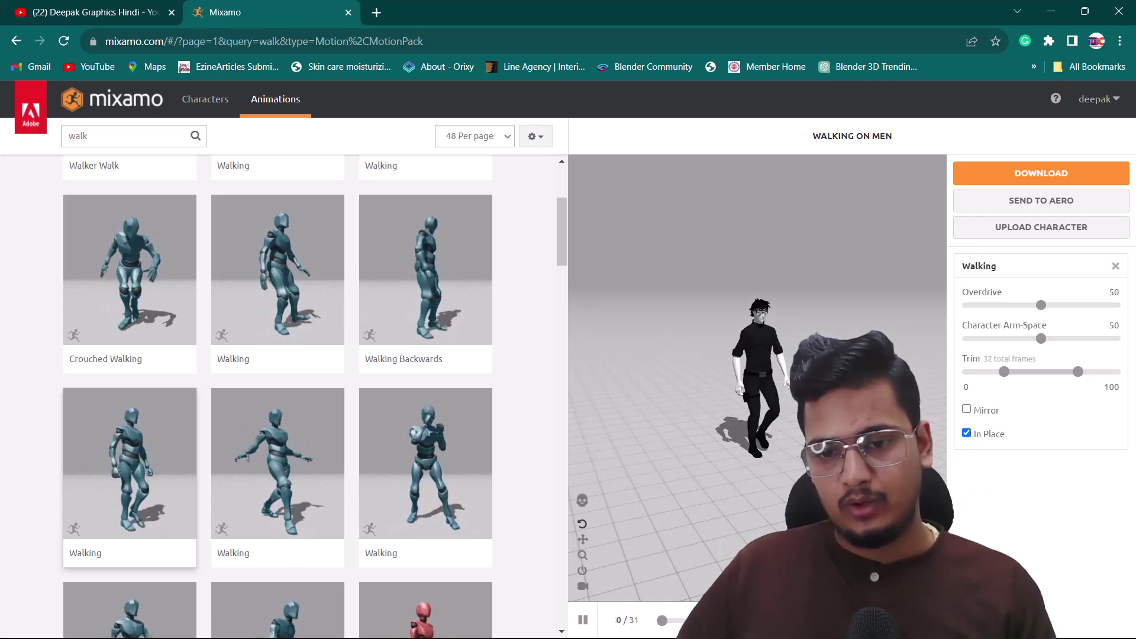
{"action": "left_click", "coordinate": [967, 433]}
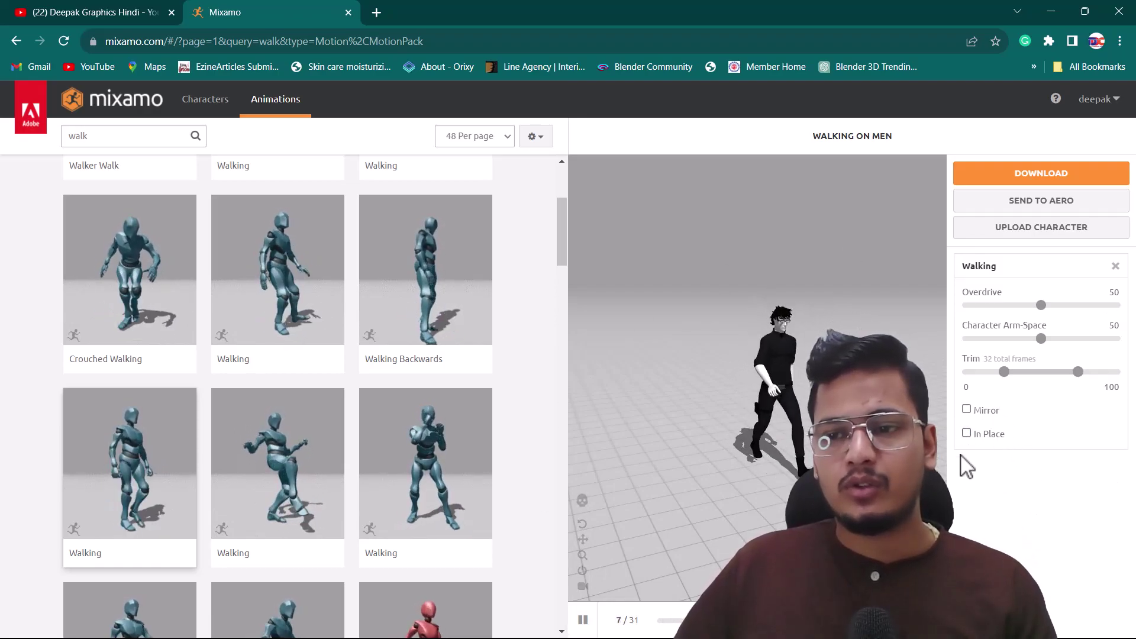
{"action": "left_click", "coordinate": [1018, 173]}
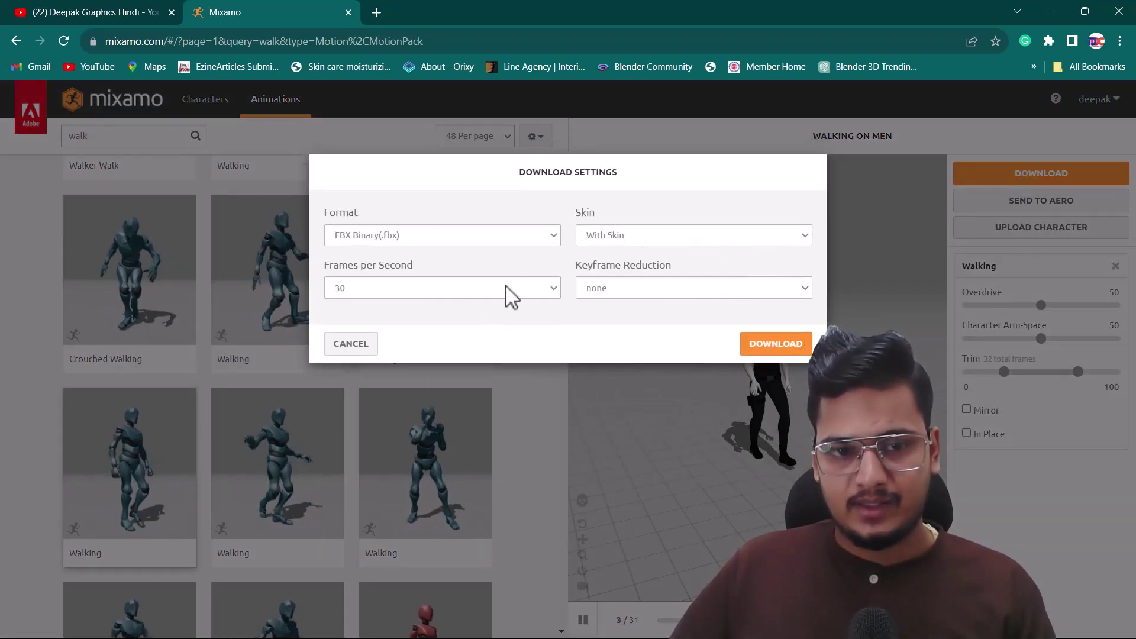
Step: Set the Walking download to With Skin and keyframe reduction none
{"action": "left_click", "coordinate": [639, 236]}
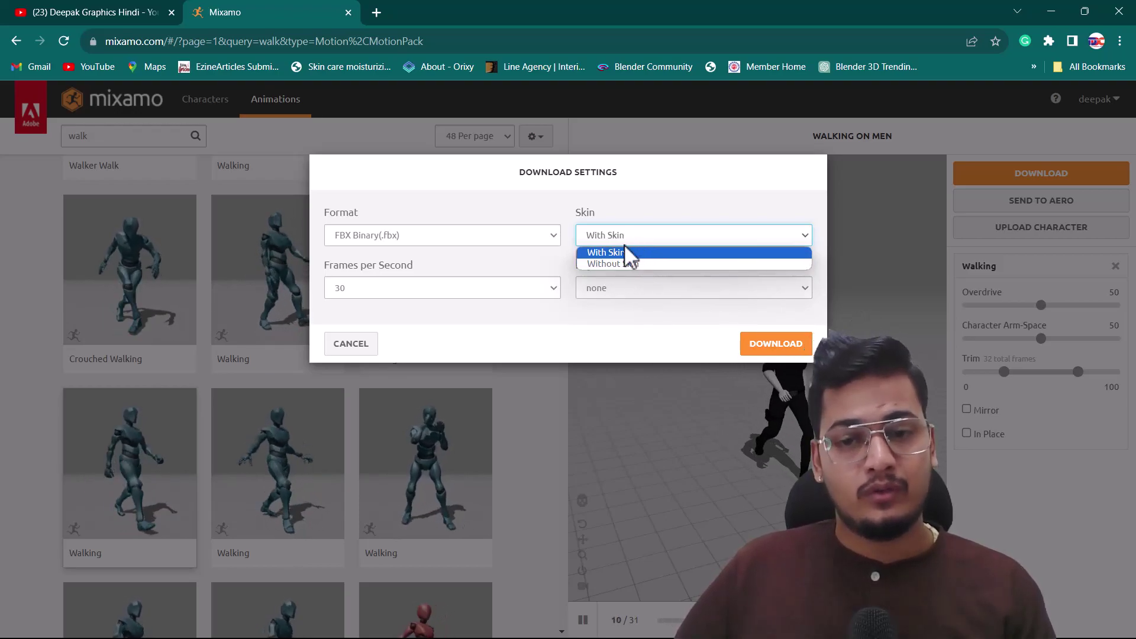
{"action": "left_click", "coordinate": [624, 252]}
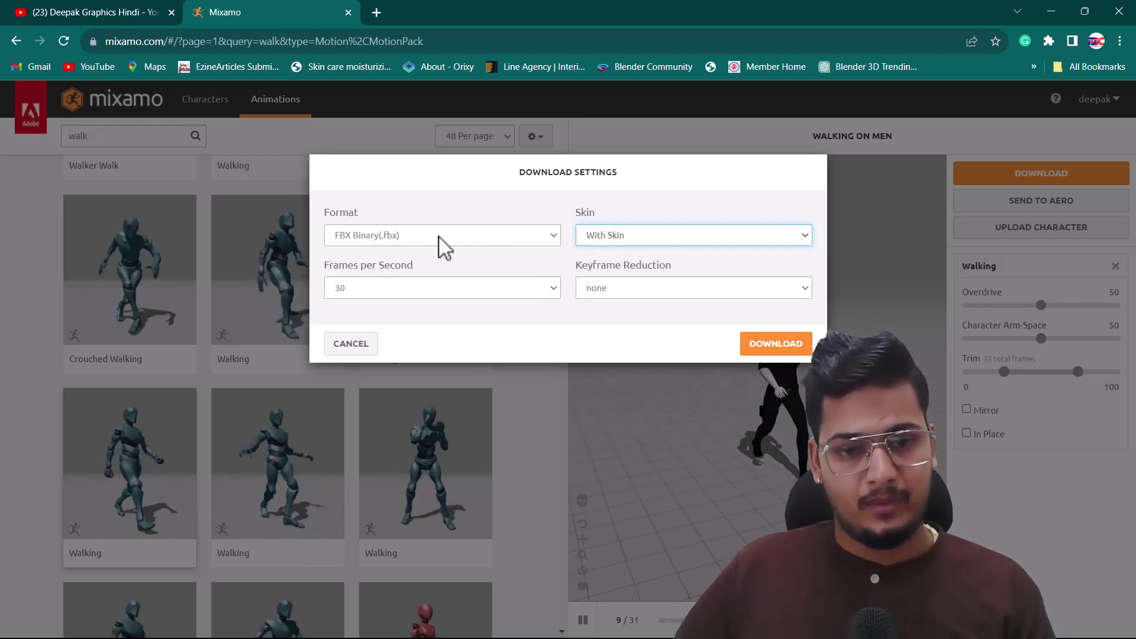
{"action": "left_click", "coordinate": [607, 289]}
{"action": "left_click", "coordinate": [609, 289]}
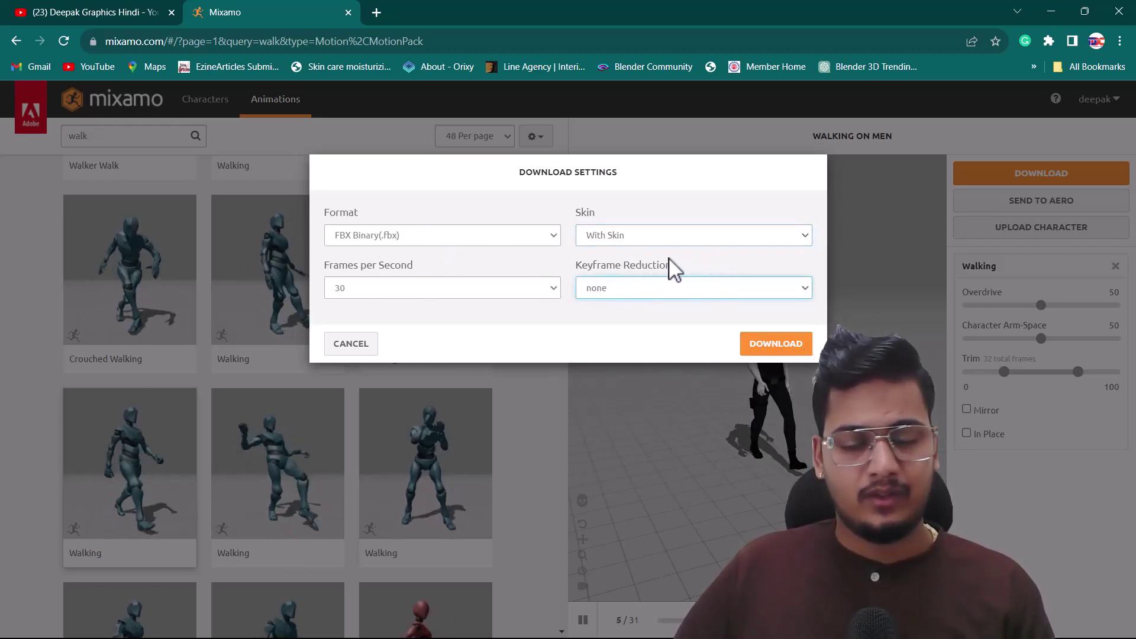
Step: Download the clip and save it as Walking.fbx in the Practice folder
{"action": "left_click", "coordinate": [766, 346]}
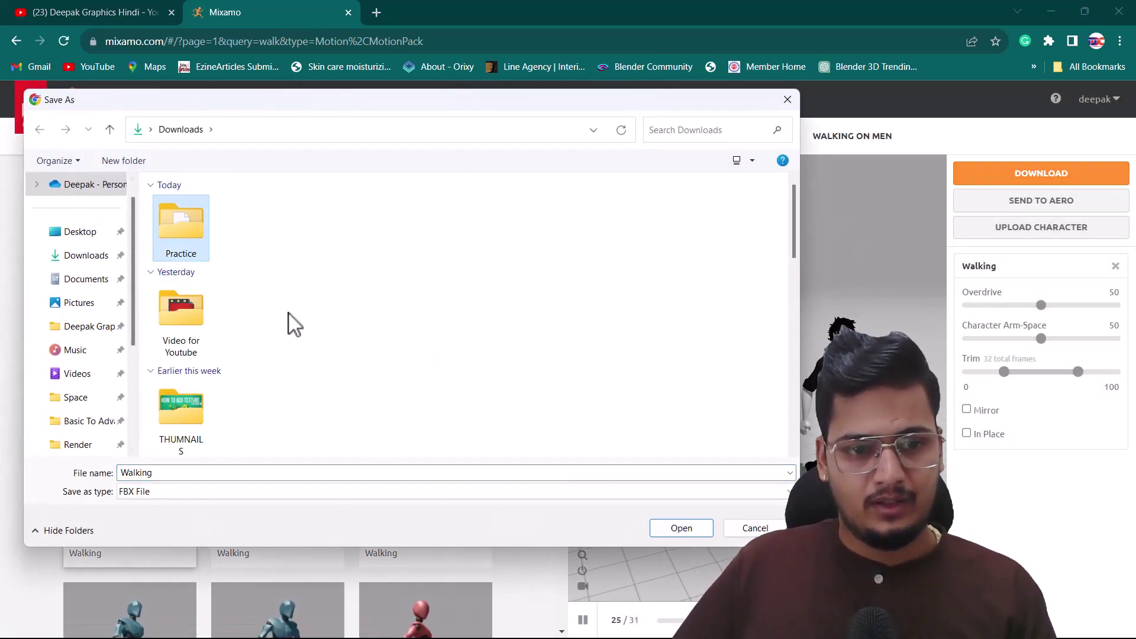
{"action": "double_click", "coordinate": [179, 229]}
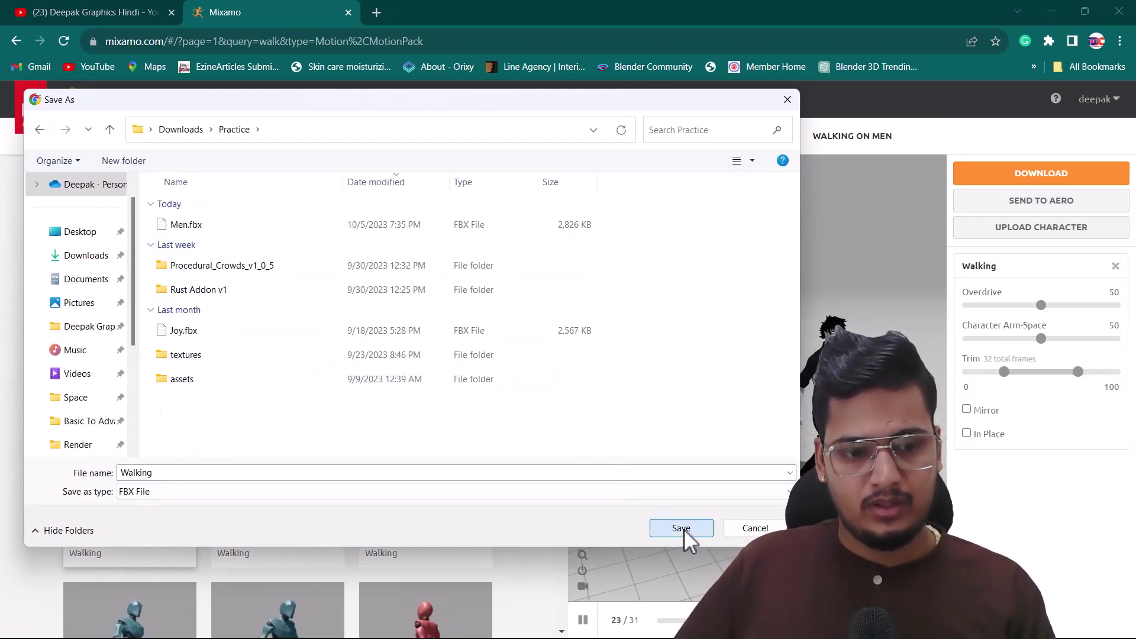
{"action": "left_click", "coordinate": [684, 529]}
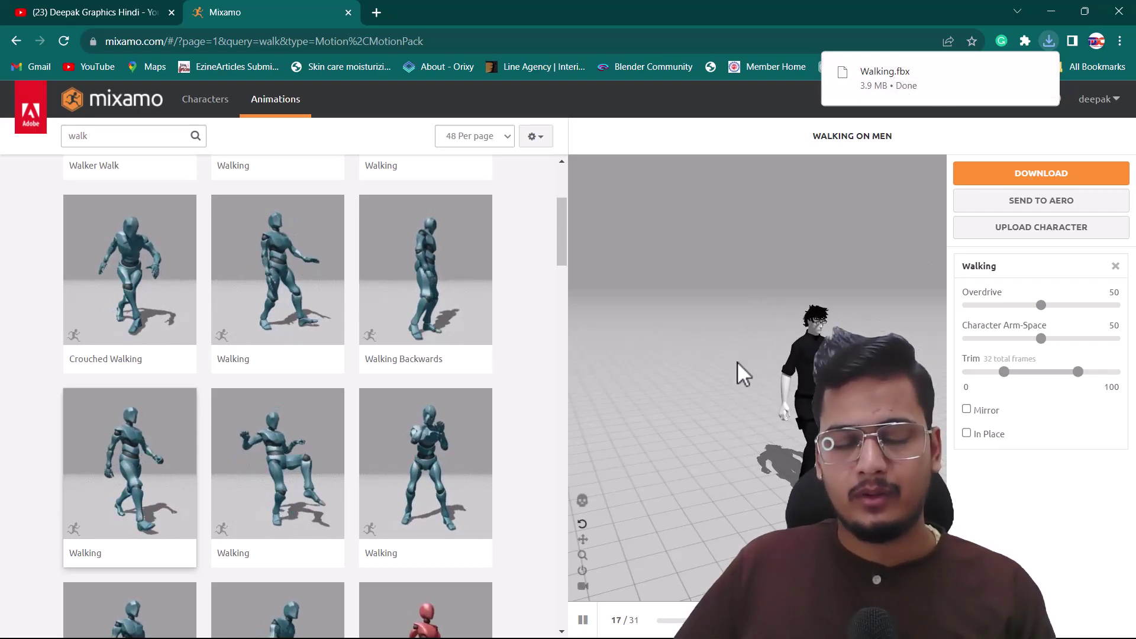
Step: Import Walking.fbx into the Blender scene as an FBX file
{"action": "key", "text": "alt+Tab"}
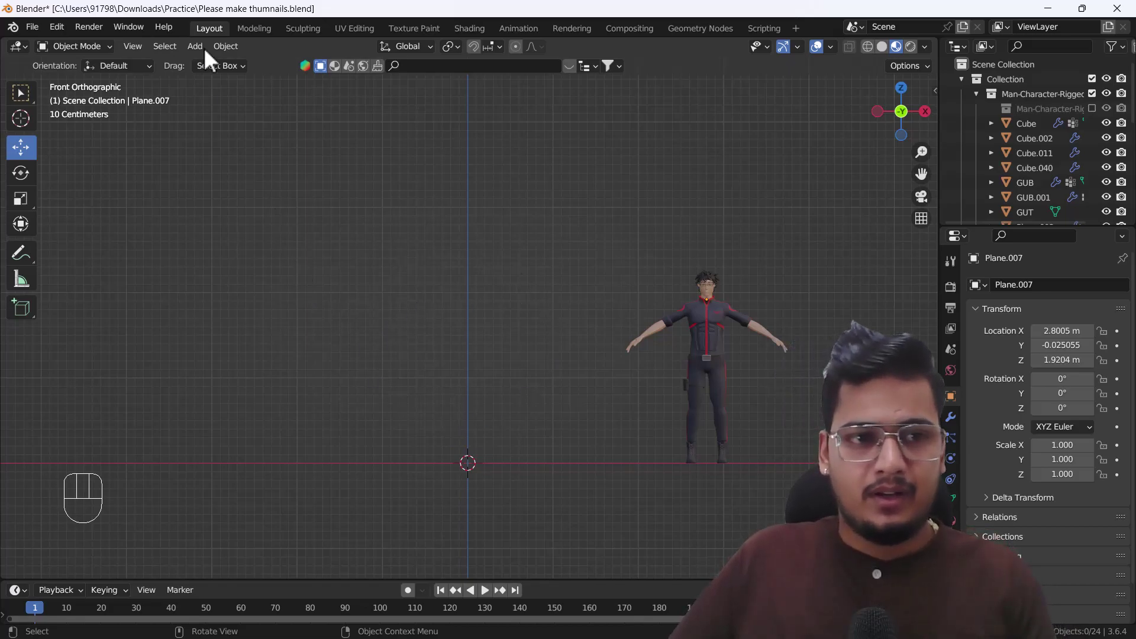
{"action": "left_click", "coordinate": [31, 24]}
{"action": "mouse_move", "coordinate": [83, 225]}
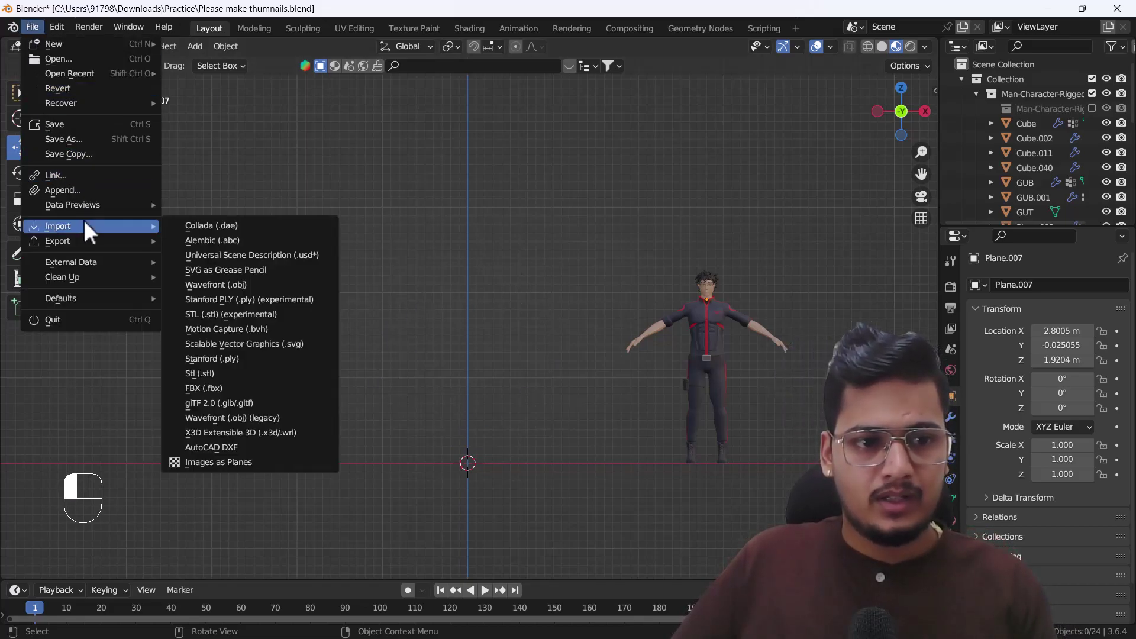
{"action": "left_click", "coordinate": [227, 389]}
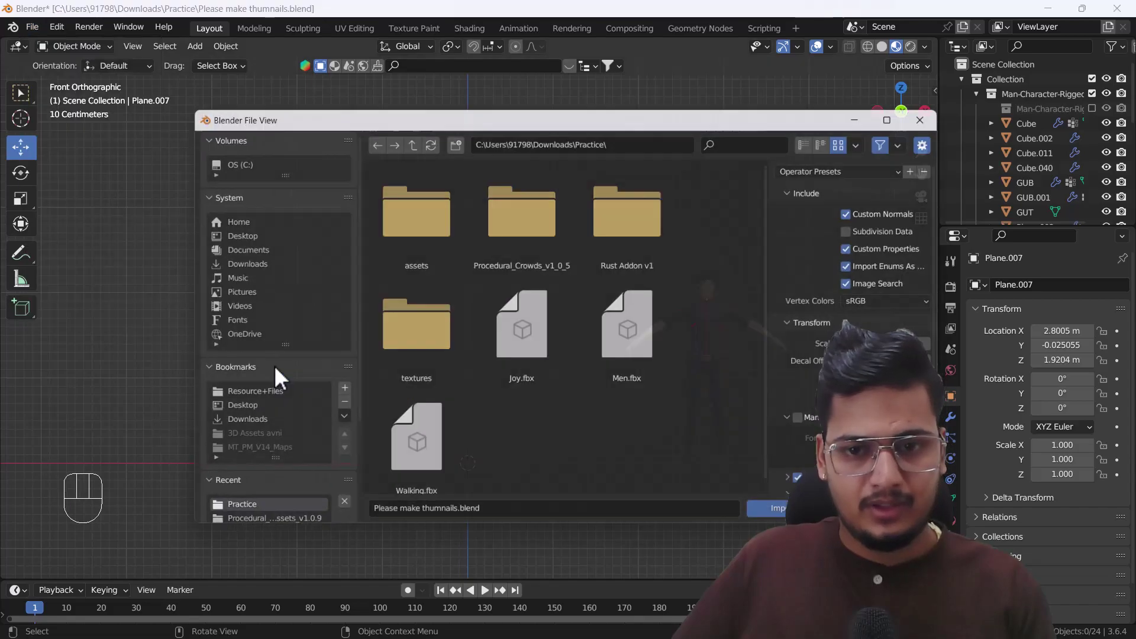
{"action": "left_click", "coordinate": [422, 435]}
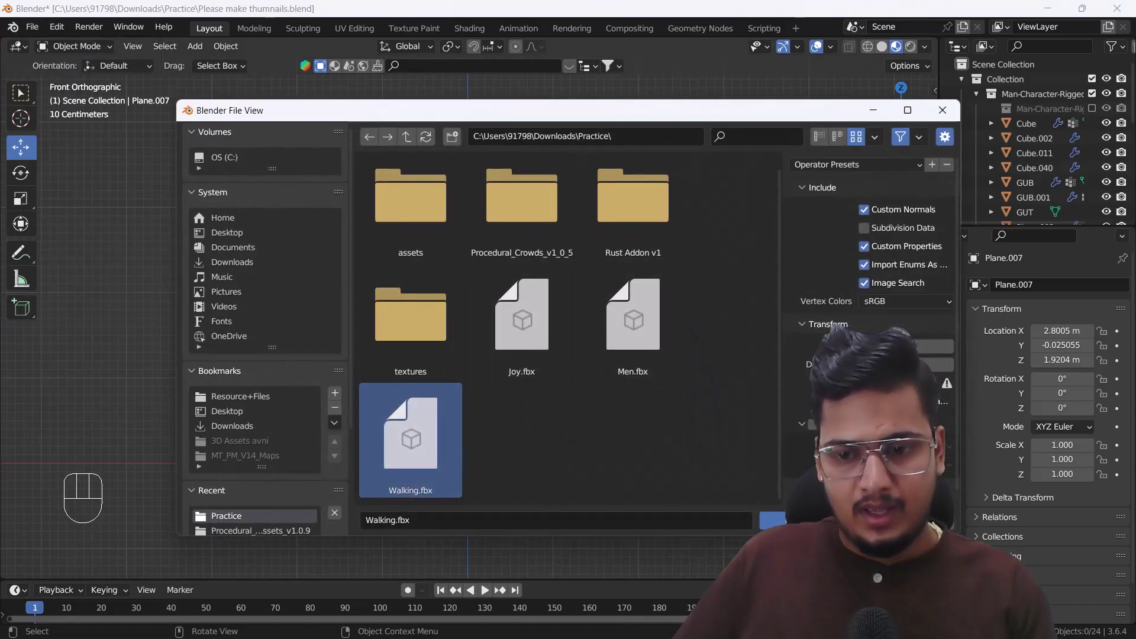
{"action": "left_click", "coordinate": [772, 519]}
Step: View both characters in perspective, play the walk cycle, then return to frame 1
{"action": "mouse_move", "coordinate": [437, 387]}
{"action": "middle_mouse_down"}
{"action": "mouse_move", "coordinate": [610, 420]}
{"action": "mouse_move", "coordinate": [445, 420]}
{"action": "mouse_move", "coordinate": [251, 225]}
{"action": "middle_mouse_up"}
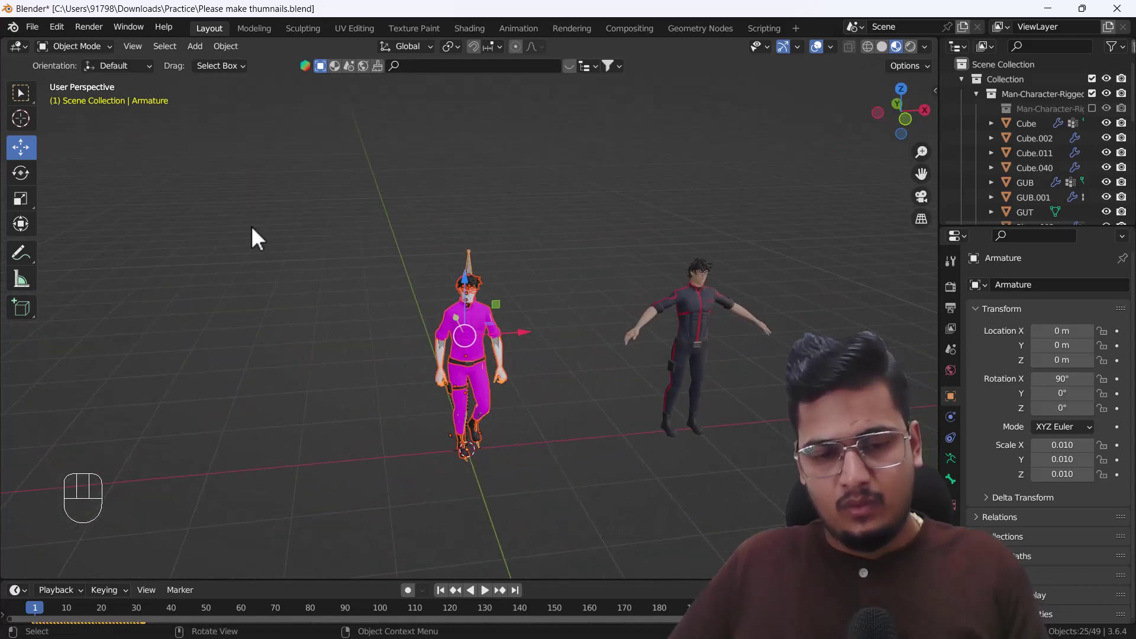
{"action": "middle_click_drag", "start_coordinate": [360, 404], "coordinate": [452, 467]}
{"action": "key", "text": "space"}
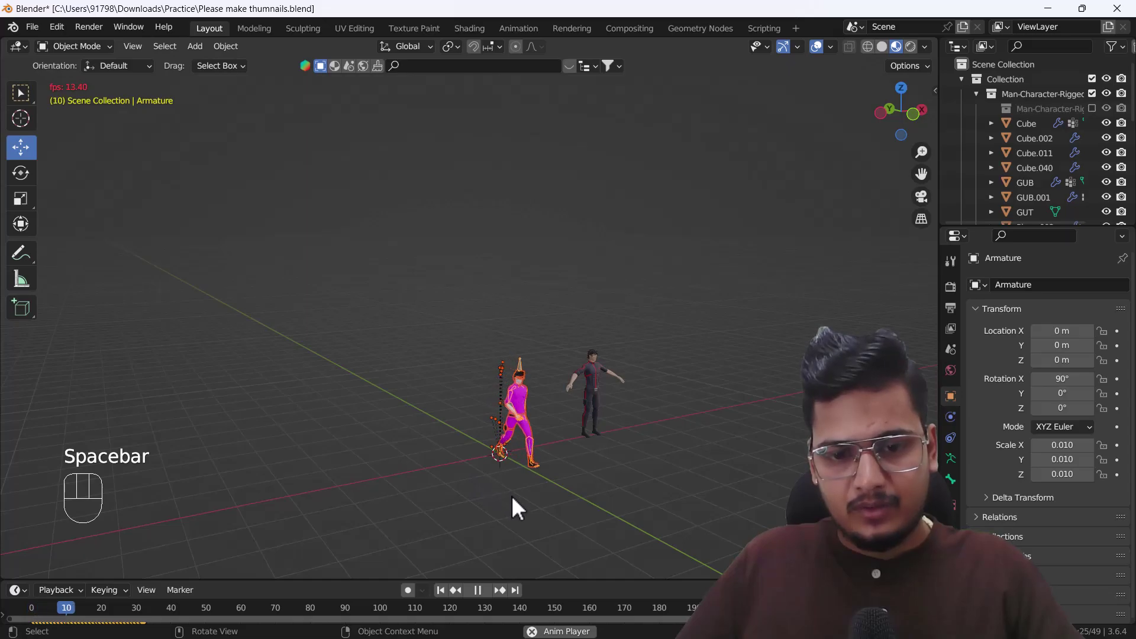
{"action": "left_click", "coordinate": [443, 589]}
{"action": "scroll", "coordinate": [494, 420], "scroll_direction": "up", "scroll_amount": 8}
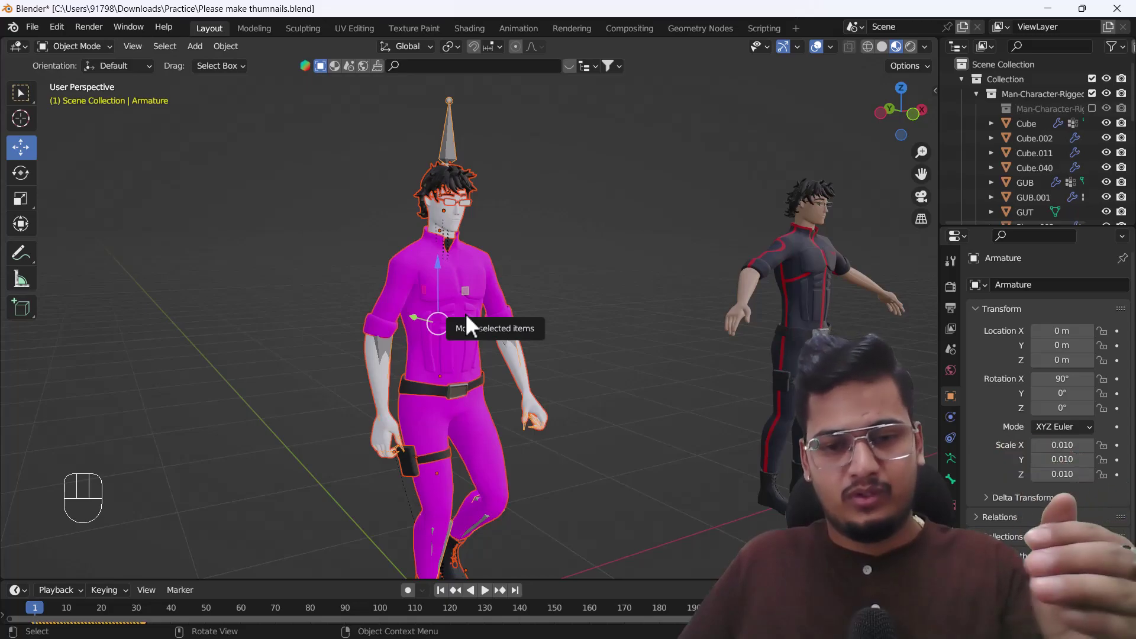
Step: Link the original character's dark shirt material onto the walking character's pink shirt
{"action": "middle_click_drag", "start_coordinate": [447, 315], "coordinate": [413, 329]}
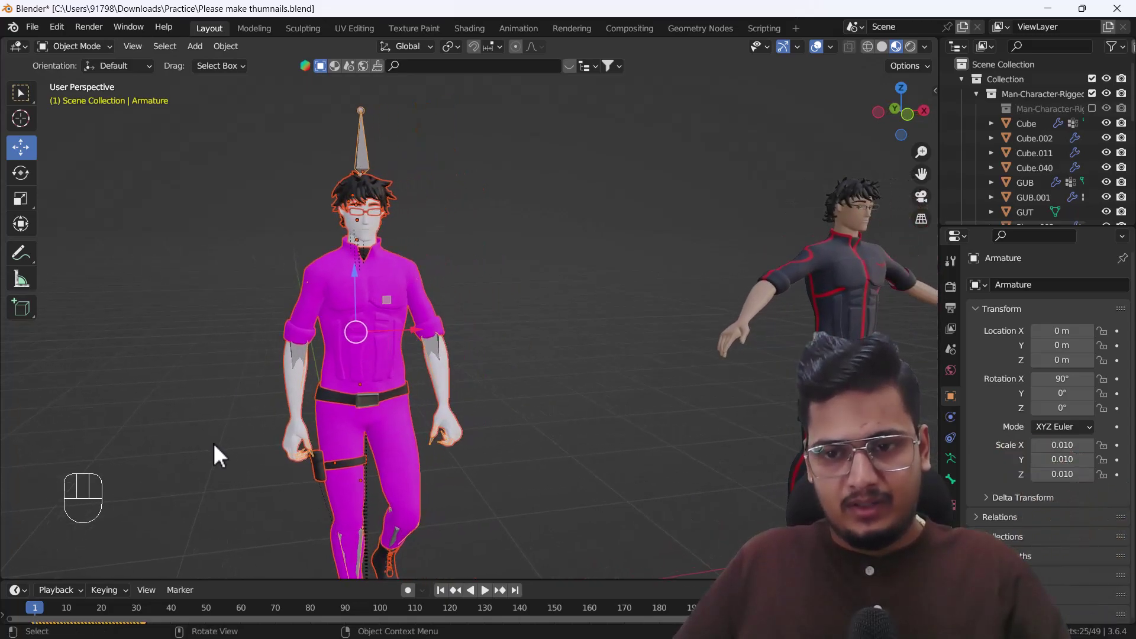
{"action": "middle_click_drag", "start_coordinate": [213, 442], "coordinate": [305, 391], "text": "shift"}
{"action": "left_click", "coordinate": [449, 336]}
{"action": "left_click", "coordinate": [428, 324]}
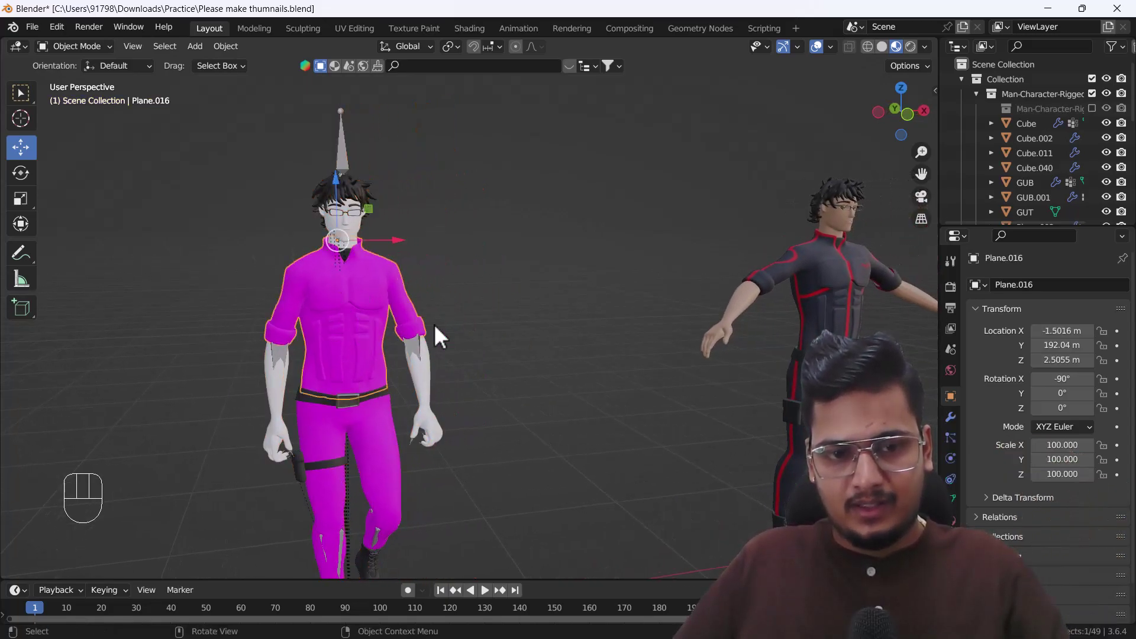
{"action": "left_click", "coordinate": [807, 266], "text": "shift"}
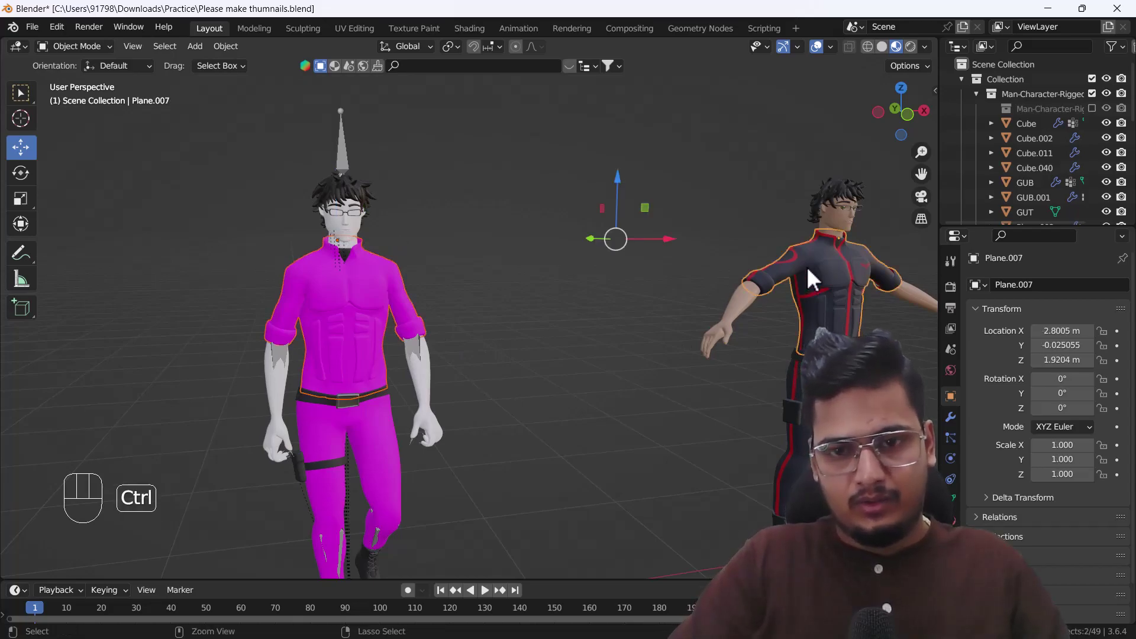
{"action": "key", "text": "ctrl+l"}
{"action": "left_click", "coordinate": [744, 305]}
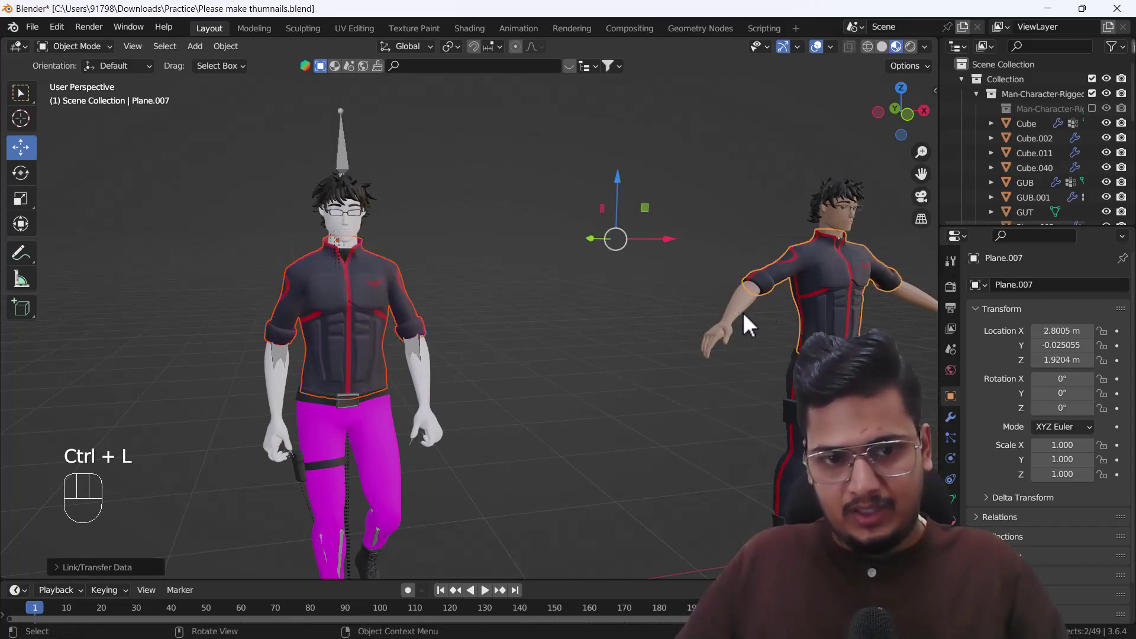
Step: Link the original's dark pants material onto the walking character's pink pants
{"action": "left_click", "coordinate": [372, 432]}
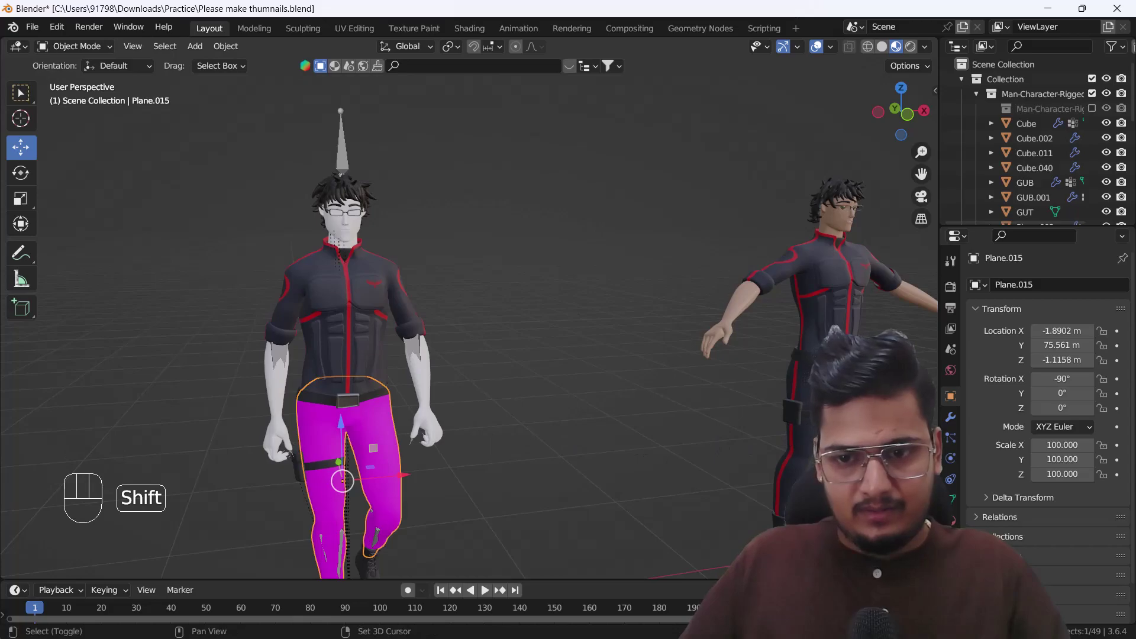
{"action": "left_click", "coordinate": [789, 426], "text": "shift"}
{"action": "key", "text": "ctrl+l"}
{"action": "left_click", "coordinate": [763, 379]}
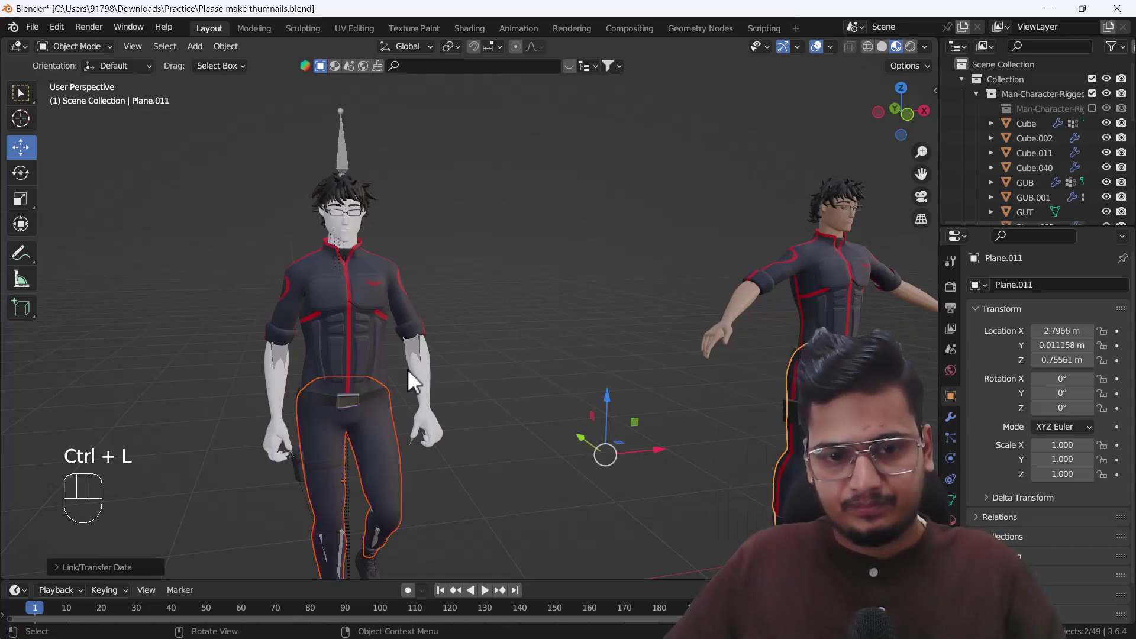
Step: Give the walking character's arms the original's skin material via Link Materials
{"action": "middle_click_drag", "start_coordinate": [407, 368], "coordinate": [438, 379]}
{"action": "left_click", "coordinate": [427, 376]}
{"action": "left_click", "coordinate": [689, 315], "text": "shift"}
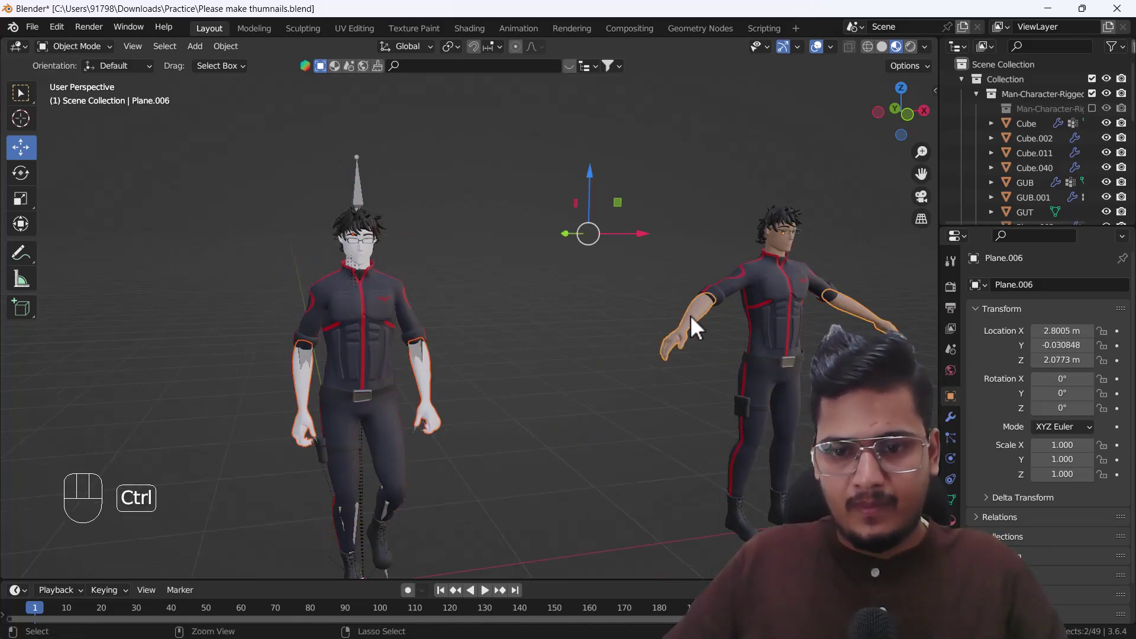
{"action": "key", "text": "ctrl+l"}
{"action": "left_click", "coordinate": [690, 314]}
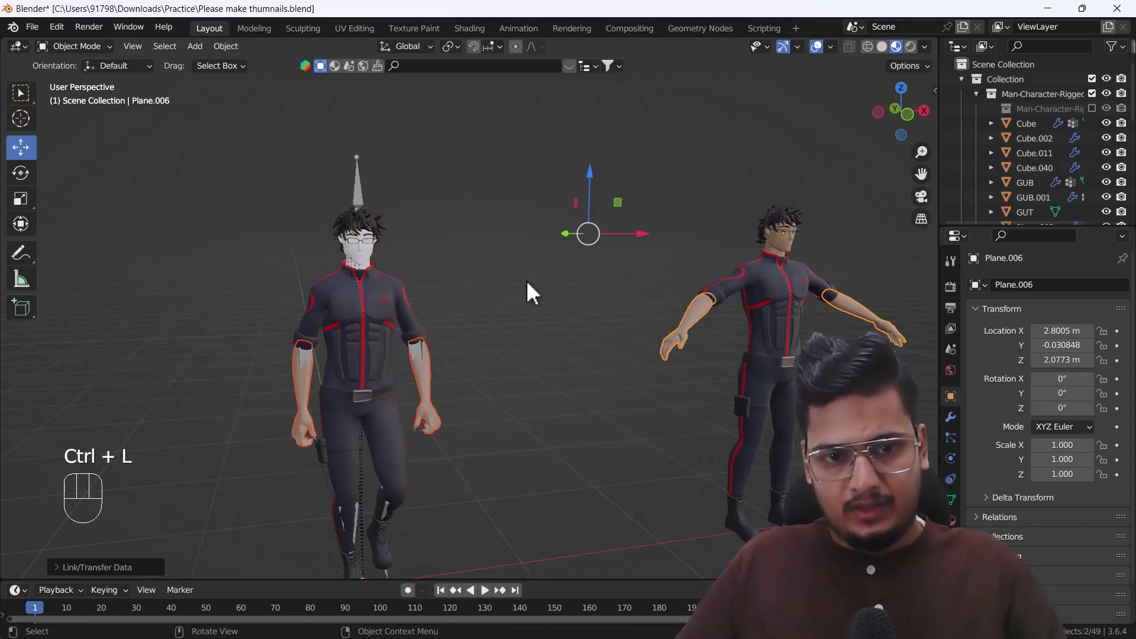
Step: Link the original head material onto the walking character's head
{"action": "left_click", "coordinate": [367, 247]}
{"action": "left_click", "coordinate": [778, 243], "text": "shift"}
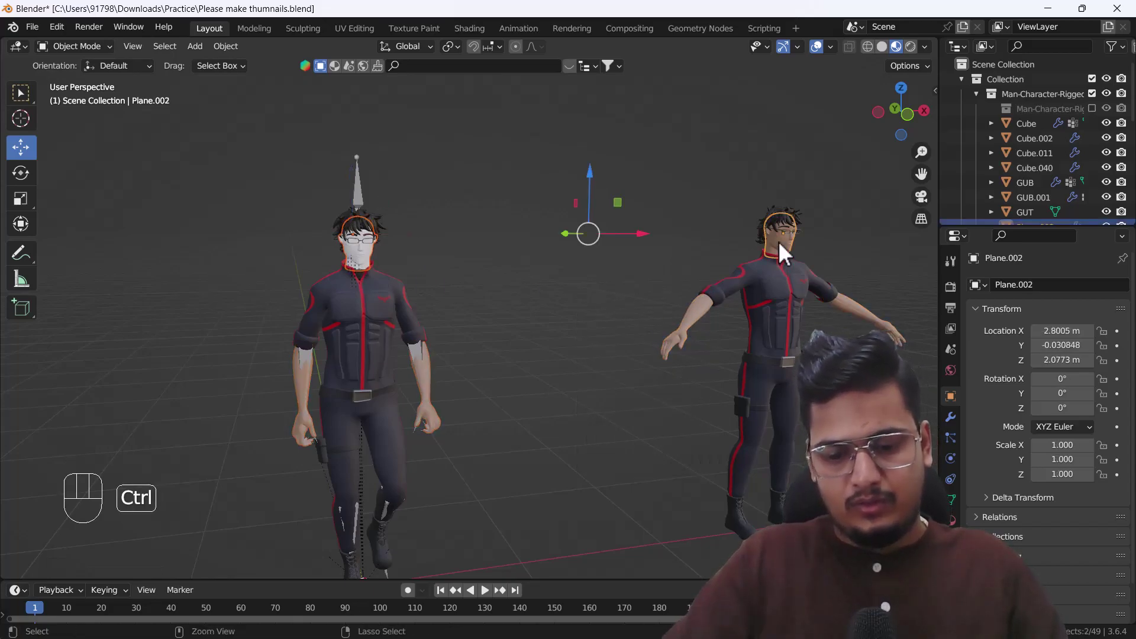
{"action": "key", "text": "ctrl+l"}
{"action": "left_click", "coordinate": [778, 240]}
Step: Select the walking character's glasses, then the original's glasses as the material source
{"action": "scroll", "coordinate": [372, 263], "scroll_direction": "up", "scroll_amount": 2}
{"action": "scroll", "coordinate": [355, 236], "scroll_direction": "up", "scroll_amount": 3}
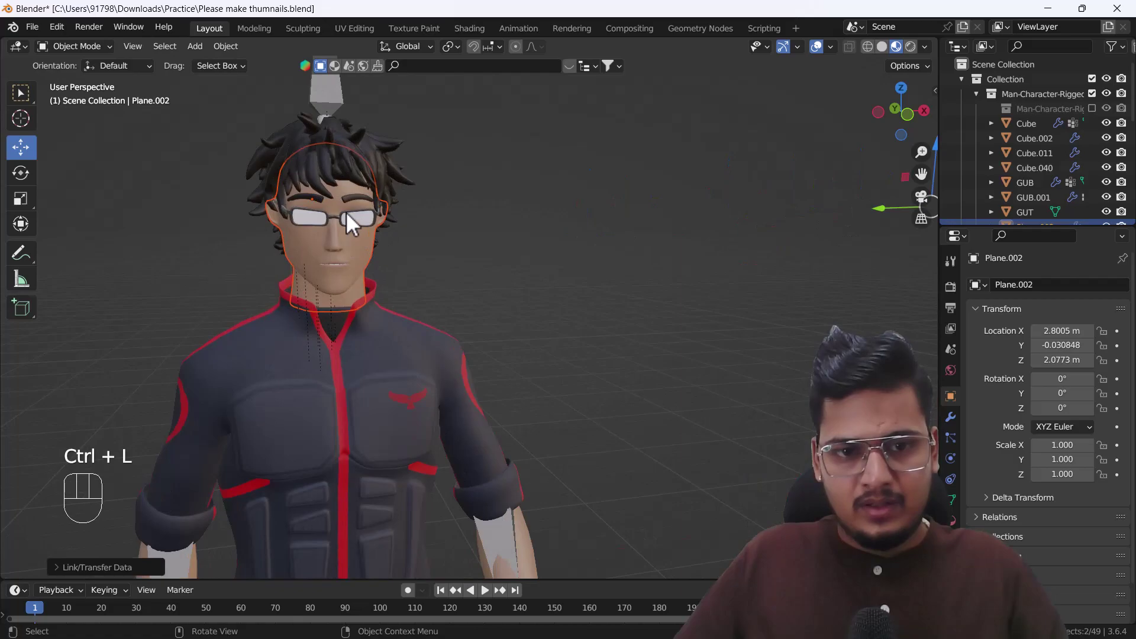
{"action": "left_click", "coordinate": [347, 221]}
{"action": "scroll", "coordinate": [574, 312], "scroll_direction": "down", "scroll_amount": 4}
{"action": "scroll", "coordinate": [527, 310], "scroll_direction": "up", "scroll_amount": 1}
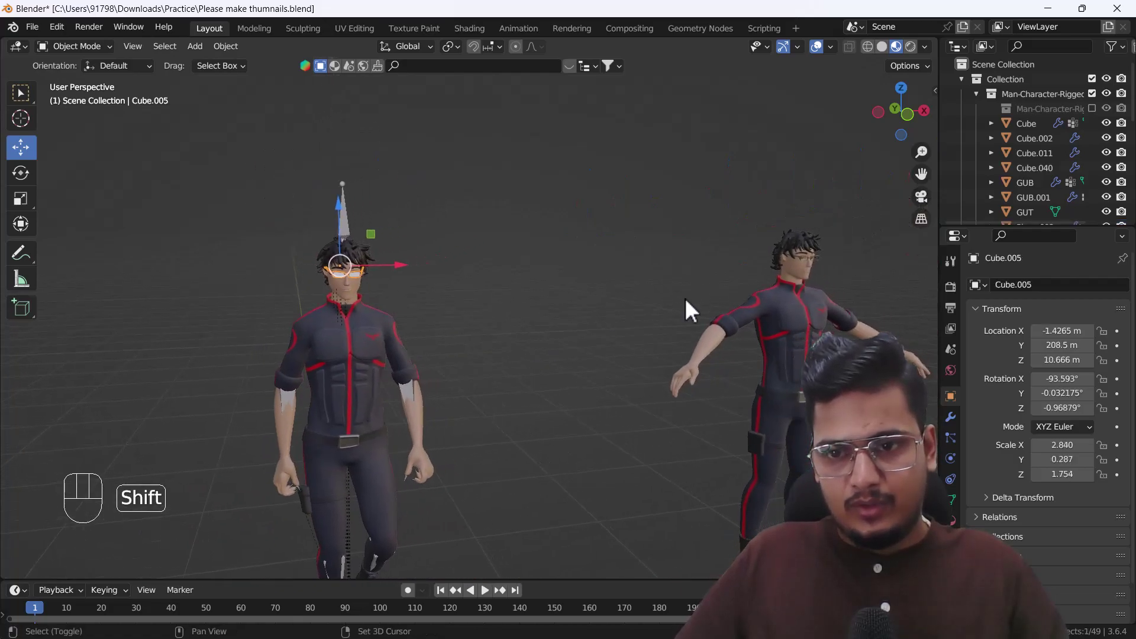
{"action": "scroll", "coordinate": [739, 278], "scroll_direction": "up", "scroll_amount": 2}
{"action": "left_click", "coordinate": [783, 237], "text": "shift"}
Step: Link the original glasses material onto the walking character's glasses
{"action": "key", "text": "ctrl+l"}
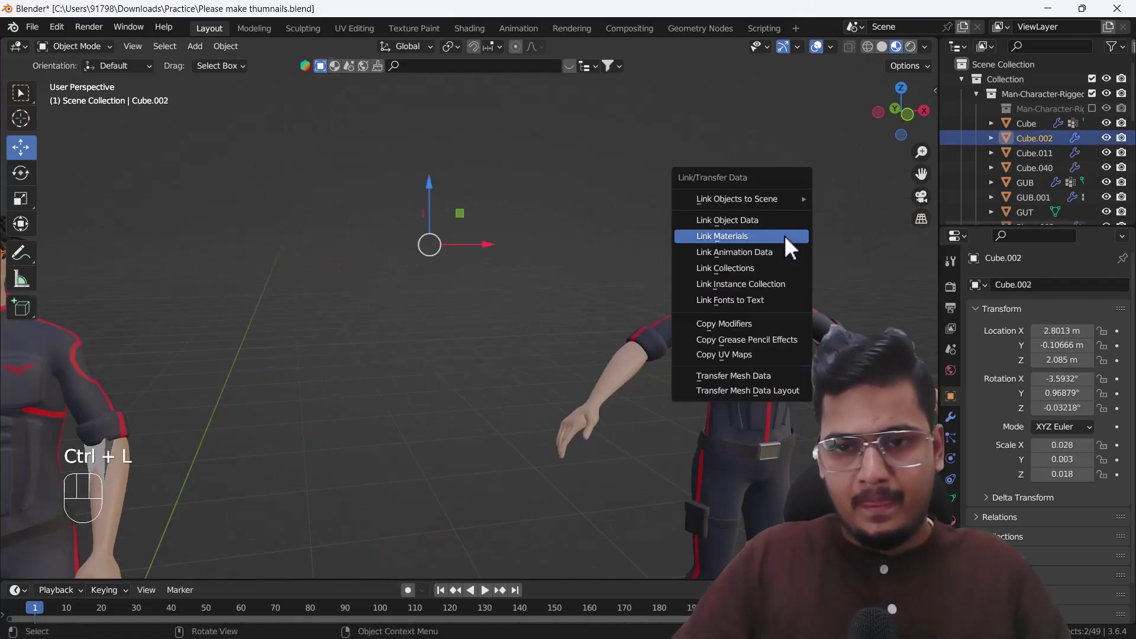
{"action": "left_click", "coordinate": [787, 238]}
{"action": "middle_click_drag", "start_coordinate": [264, 315], "coordinate": [487, 309], "text": "shift"}
Step: Select the walking character's eye lying behind its glasses
{"action": "left_click", "coordinate": [292, 274]}
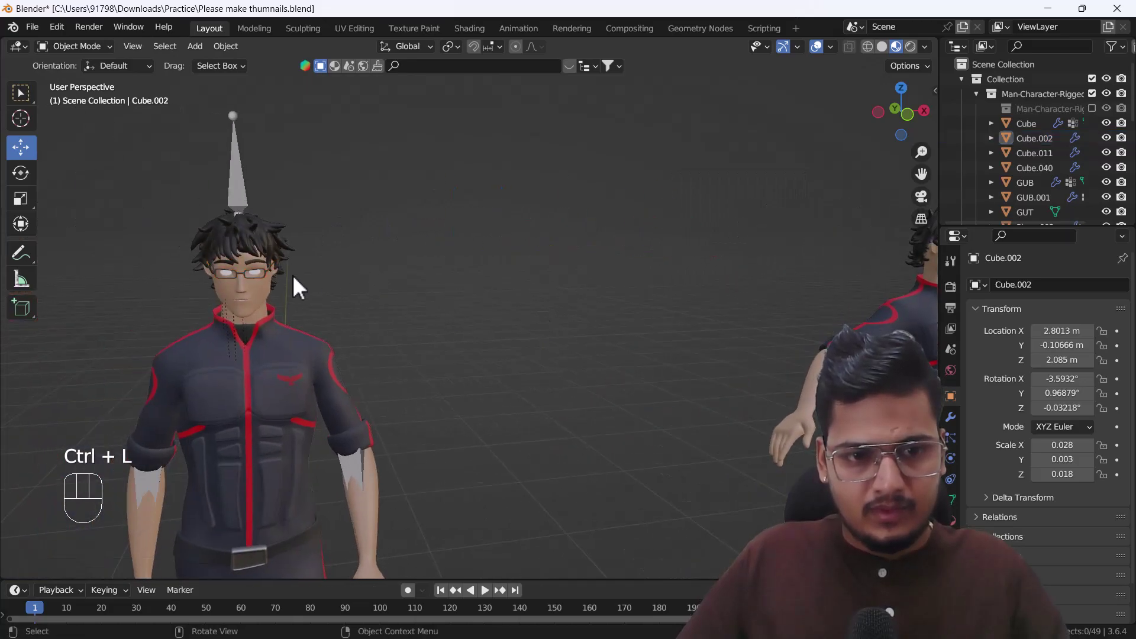
{"action": "scroll", "coordinate": [242, 269], "scroll_direction": "up", "scroll_amount": 6}
{"action": "left_click", "coordinate": [296, 286]}
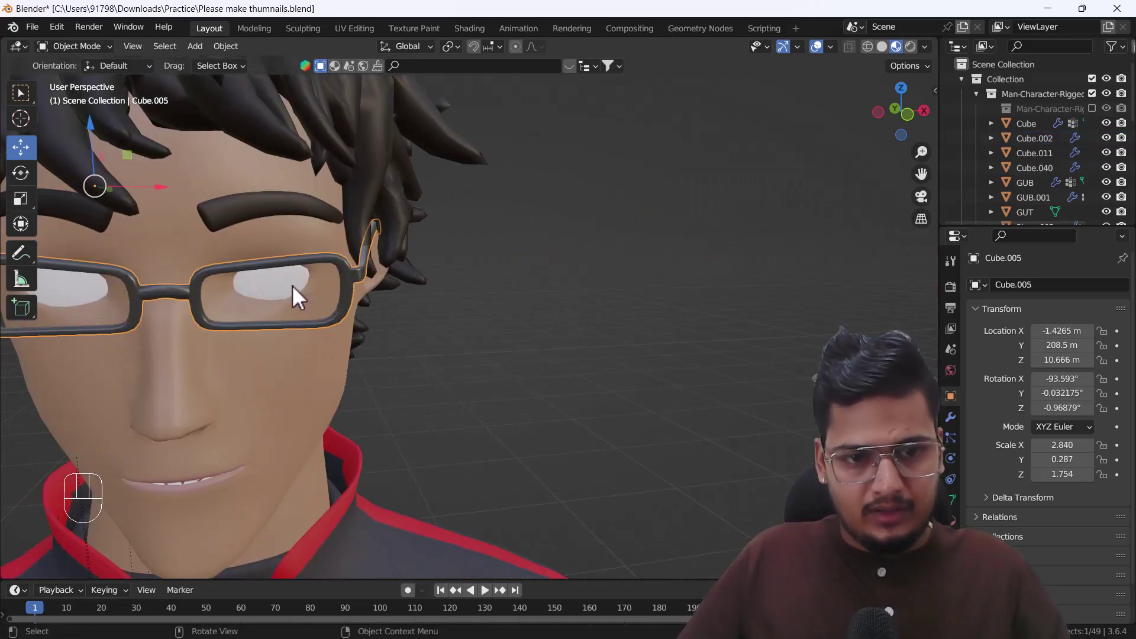
{"action": "left_click", "coordinate": [291, 285]}
{"action": "left_click", "coordinate": [291, 285]}
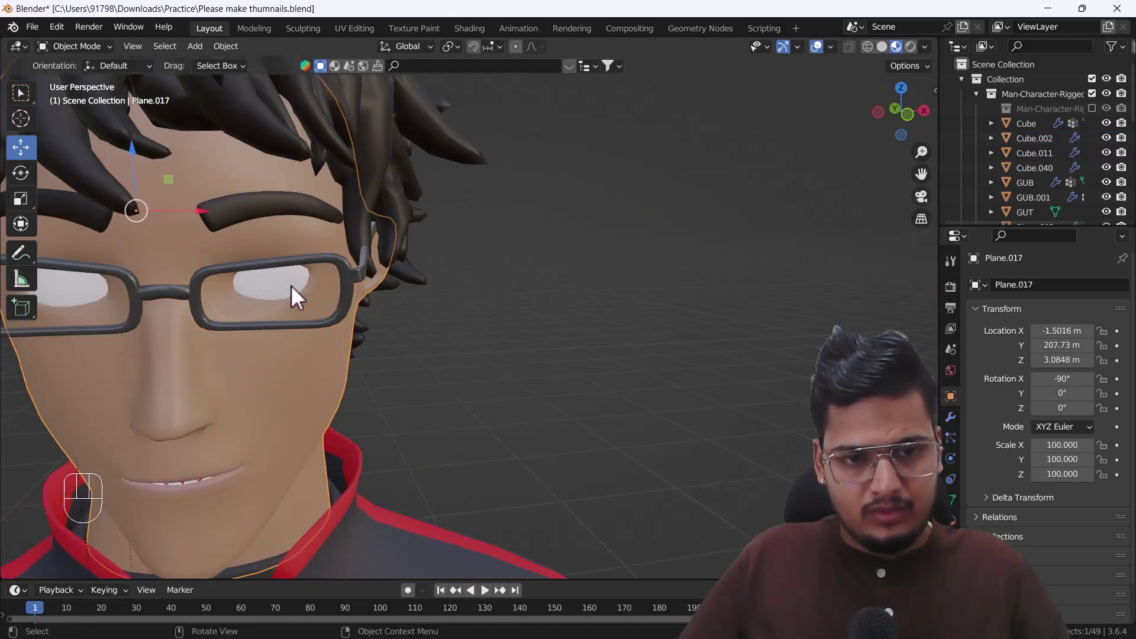
{"action": "left_click", "coordinate": [291, 285]}
{"action": "scroll", "coordinate": [291, 274], "scroll_direction": "up", "scroll_amount": 1}
{"action": "left_click", "coordinate": [290, 274]}
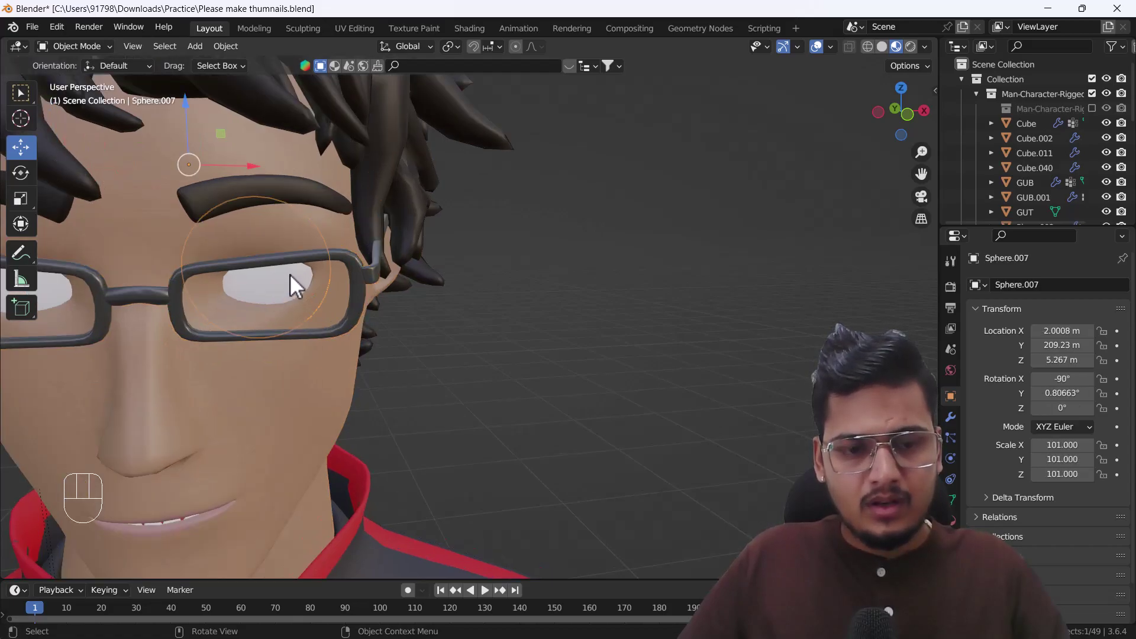
Step: Link the original eye material onto the walking character's first eye
{"action": "scroll", "coordinate": [290, 275], "scroll_direction": "down", "scroll_amount": 8}
{"action": "middle_click_drag", "start_coordinate": [455, 321], "coordinate": [619, 311], "text": "shift"}
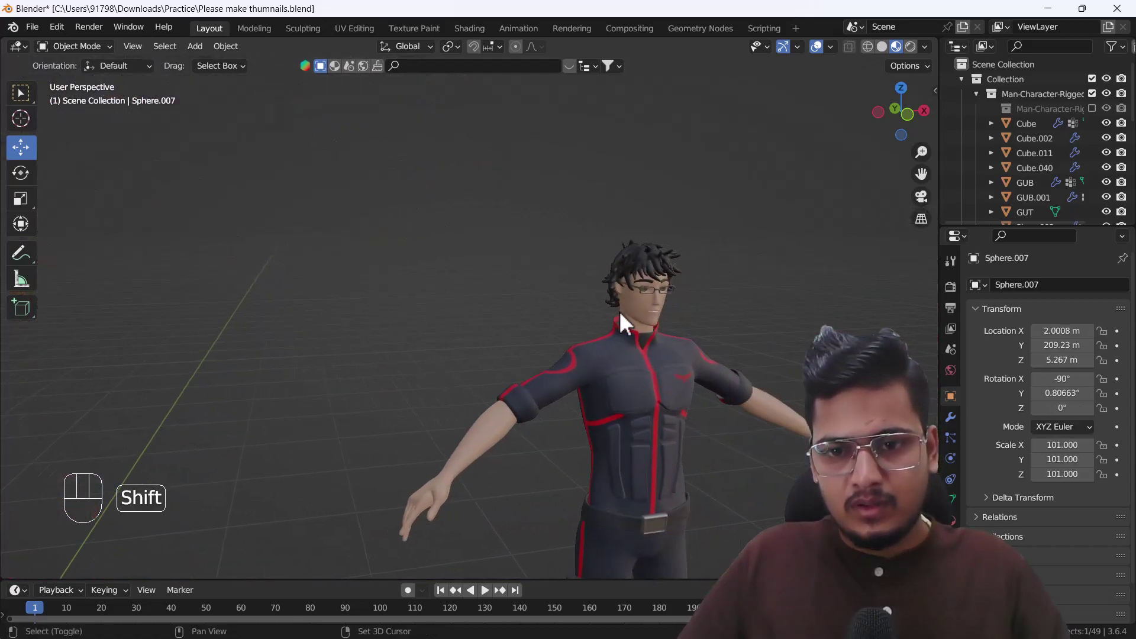
{"action": "scroll", "coordinate": [651, 249], "scroll_direction": "up", "scroll_amount": 5}
{"action": "middle_click_drag", "start_coordinate": [651, 249], "coordinate": [622, 296], "text": "shift"}
{"action": "scroll", "coordinate": [627, 313], "scroll_direction": "up", "scroll_amount": 2}
{"action": "scroll", "coordinate": [652, 281], "scroll_direction": "down", "scroll_amount": 4}
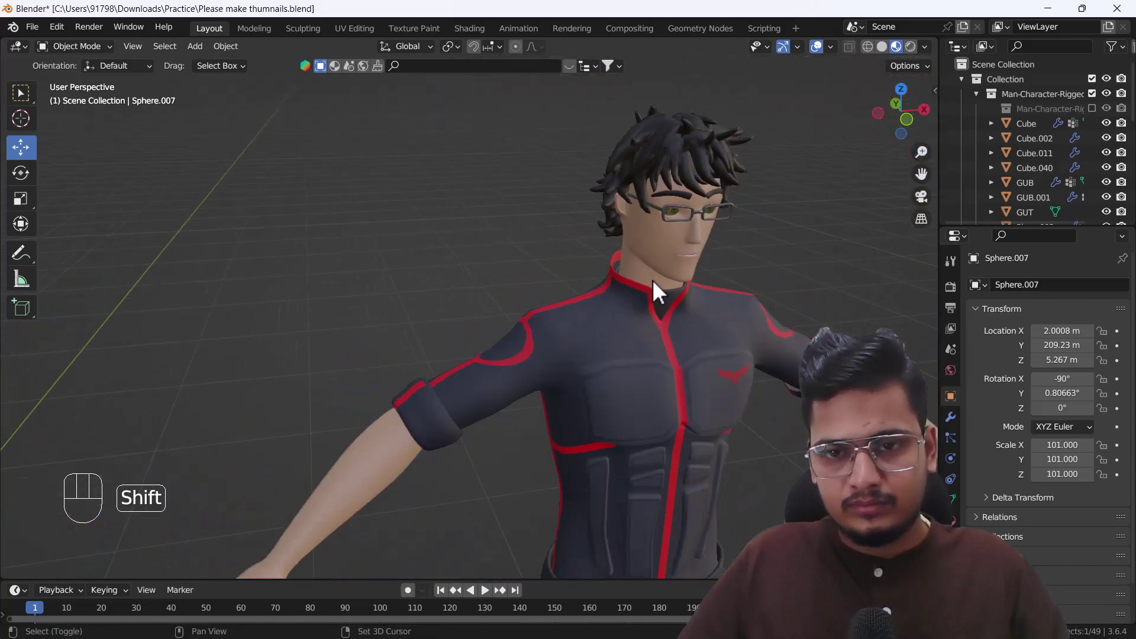
{"action": "scroll", "coordinate": [651, 280], "scroll_direction": "up", "scroll_amount": 3, "text": "shift"}
{"action": "scroll", "coordinate": [605, 321], "scroll_direction": "up", "scroll_amount": 9}
{"action": "left_click", "coordinate": [554, 359]}
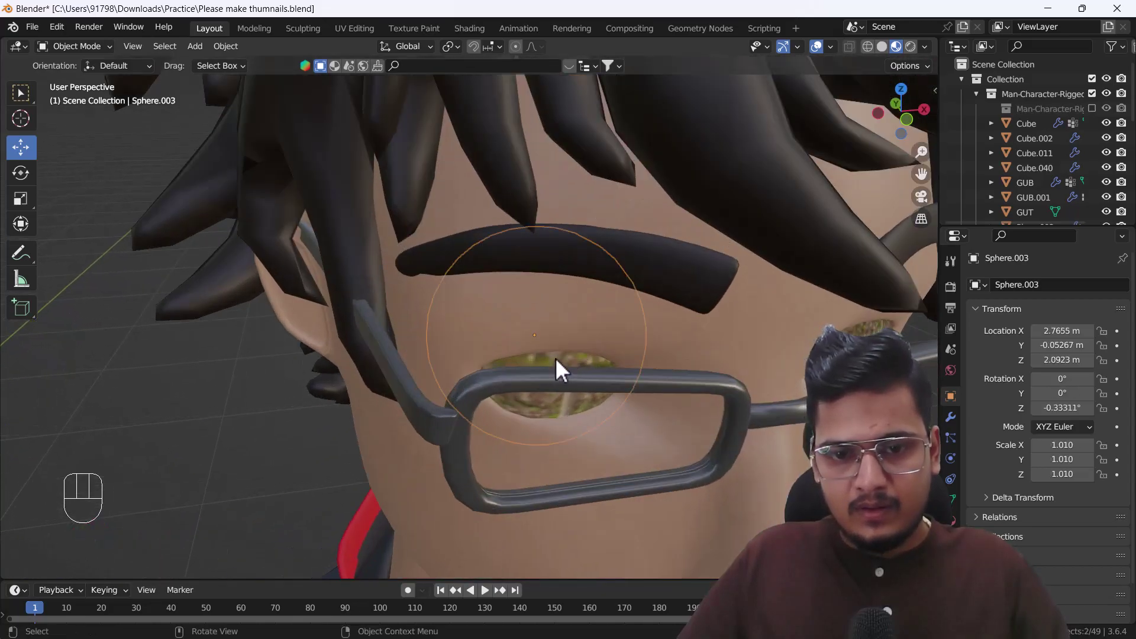
{"action": "key", "text": "ctrl+l"}
{"action": "left_click", "coordinate": [555, 357]}
Step: Give the remaining plain white eye the textured eye material
{"action": "scroll", "coordinate": [586, 367], "scroll_direction": "down", "scroll_amount": 6}
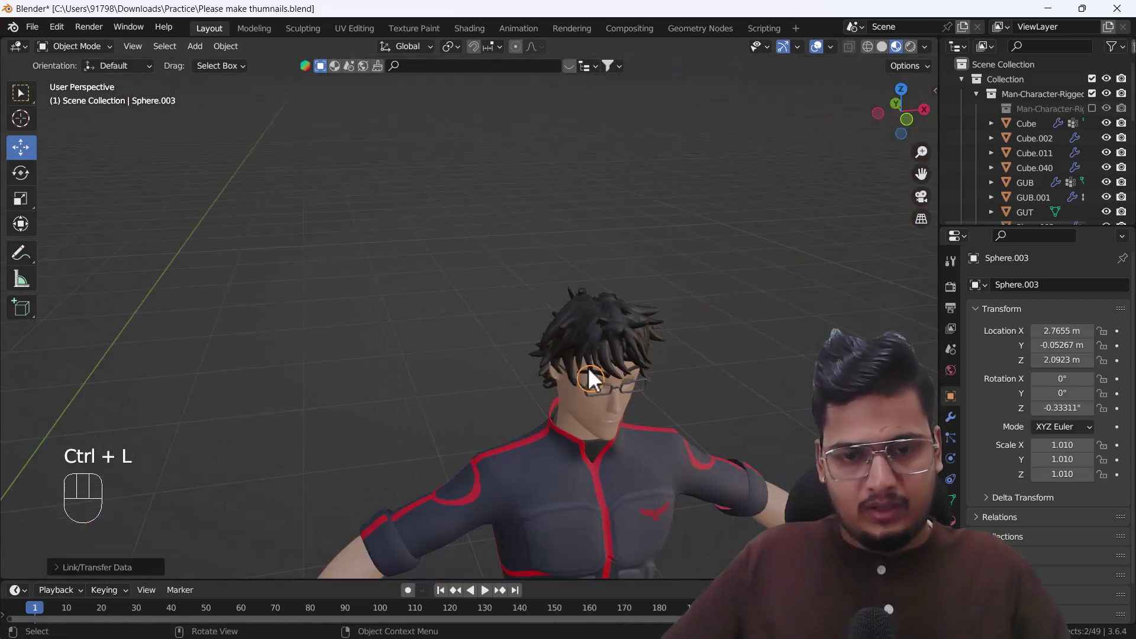
{"action": "scroll", "coordinate": [185, 385], "scroll_direction": "up", "scroll_amount": 2}
{"action": "middle_click_drag", "start_coordinate": [185, 386], "coordinate": [285, 367], "text": "shift"}
{"action": "scroll", "coordinate": [285, 367], "scroll_direction": "up", "scroll_amount": 8}
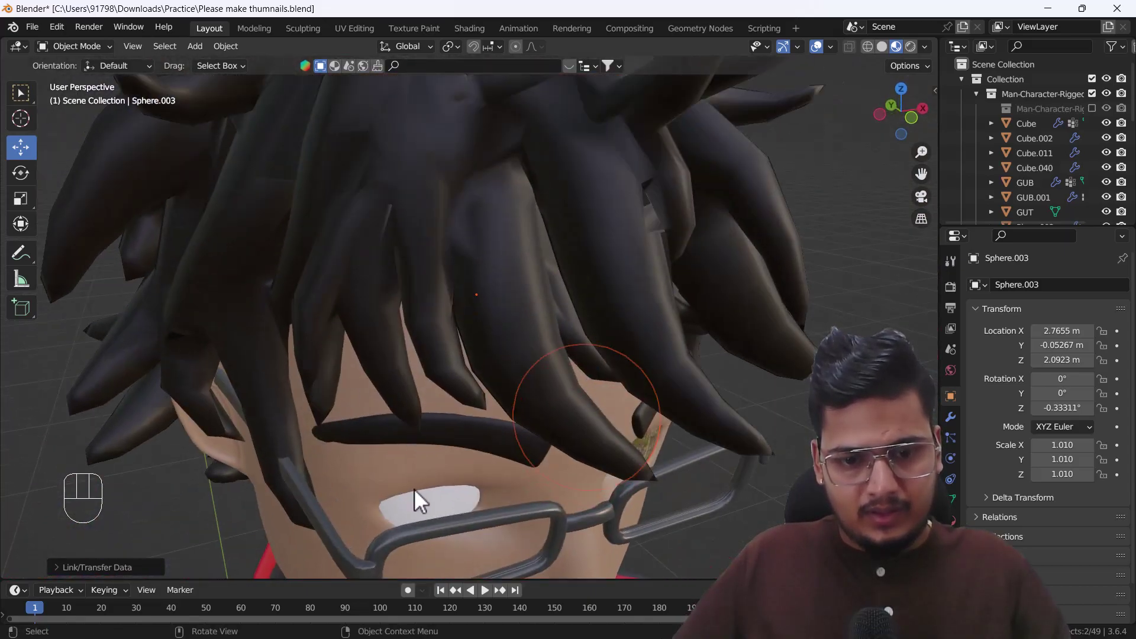
{"action": "left_click", "coordinate": [416, 491]}
{"action": "scroll", "coordinate": [589, 478], "scroll_direction": "up", "scroll_amount": 4}
{"action": "middle_click_drag", "start_coordinate": [589, 478], "coordinate": [622, 429], "text": "shift"}
{"action": "left_click", "coordinate": [611, 421], "text": "shift"}
{"action": "key", "text": "ctrl+l"}
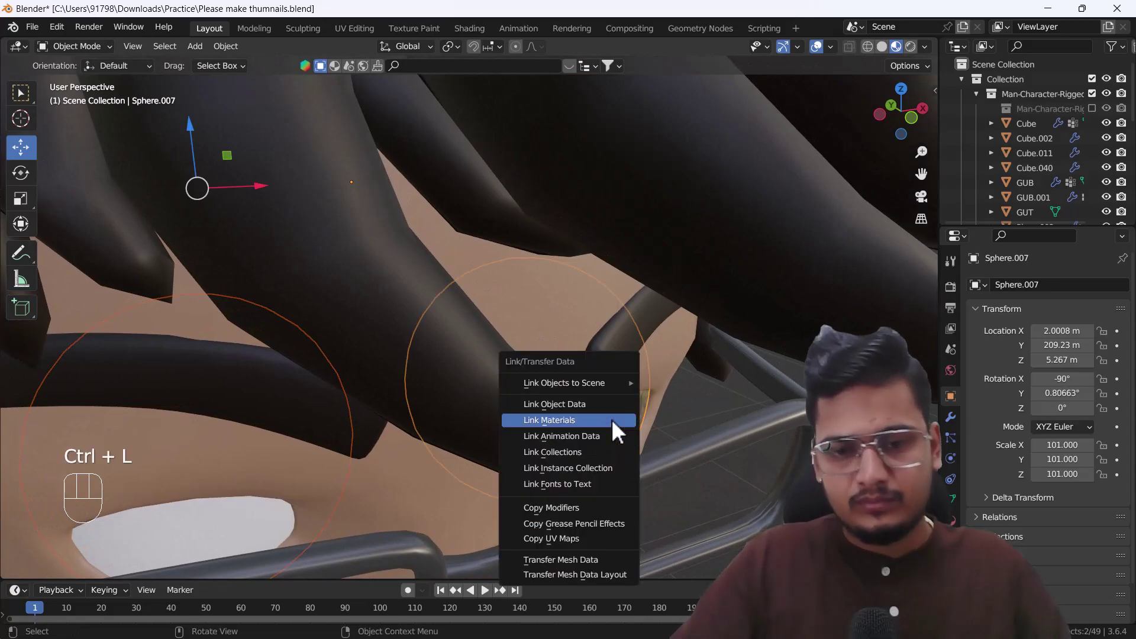
{"action": "left_click", "coordinate": [611, 421]}
Step: Frame both full characters and start the walk animation
{"action": "scroll", "coordinate": [355, 400], "scroll_direction": "down", "scroll_amount": 3}
{"action": "scroll", "coordinate": [355, 400], "scroll_direction": "down", "scroll_amount": 5}
{"action": "middle_click_drag", "start_coordinate": [363, 481], "coordinate": [373, 437], "text": "shift"}
{"action": "scroll", "coordinate": [355, 438], "scroll_direction": "down", "scroll_amount": 4}
{"action": "scroll", "coordinate": [347, 456], "scroll_direction": "up", "scroll_amount": 2}
{"action": "scroll", "coordinate": [373, 436], "scroll_direction": "down", "scroll_amount": 3}
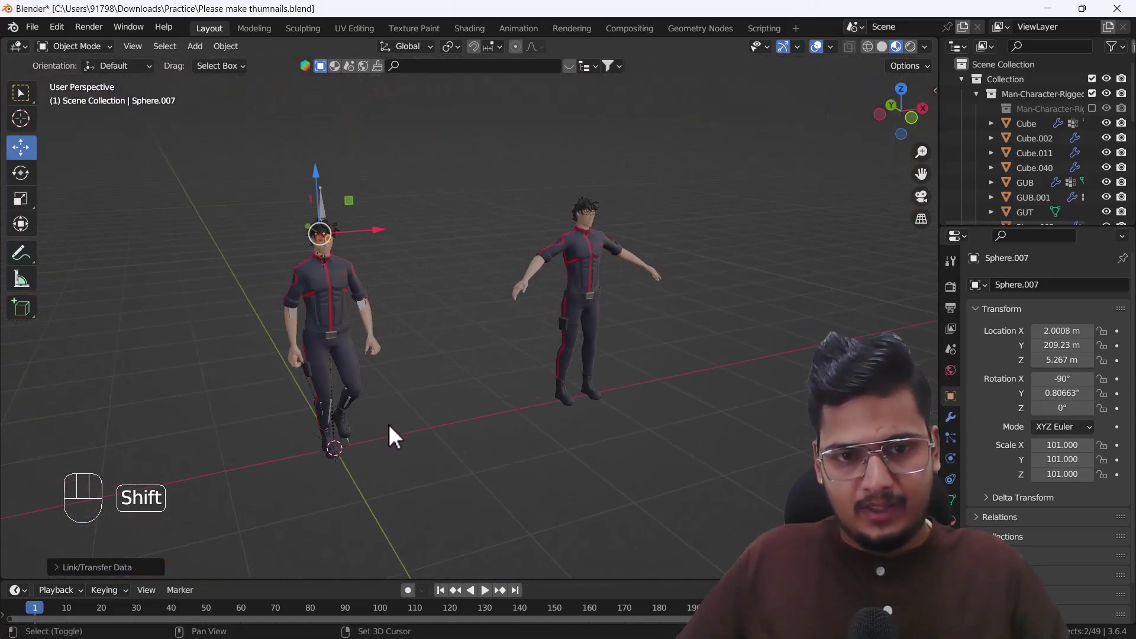
{"action": "key", "text": "space"}
Step: Line up the characters, stop playback, then replay and pause the walk near frame 25
{"action": "middle_click_drag", "start_coordinate": [360, 320], "coordinate": [469, 406]}
{"action": "key", "text": "Escape"}
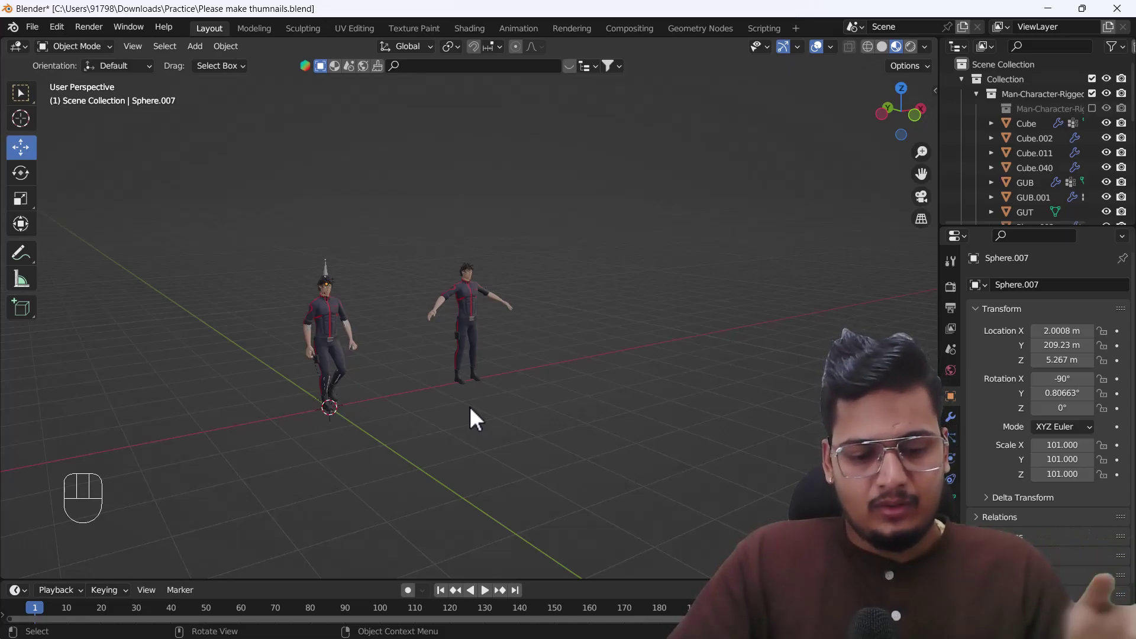
{"action": "key", "text": "space"}
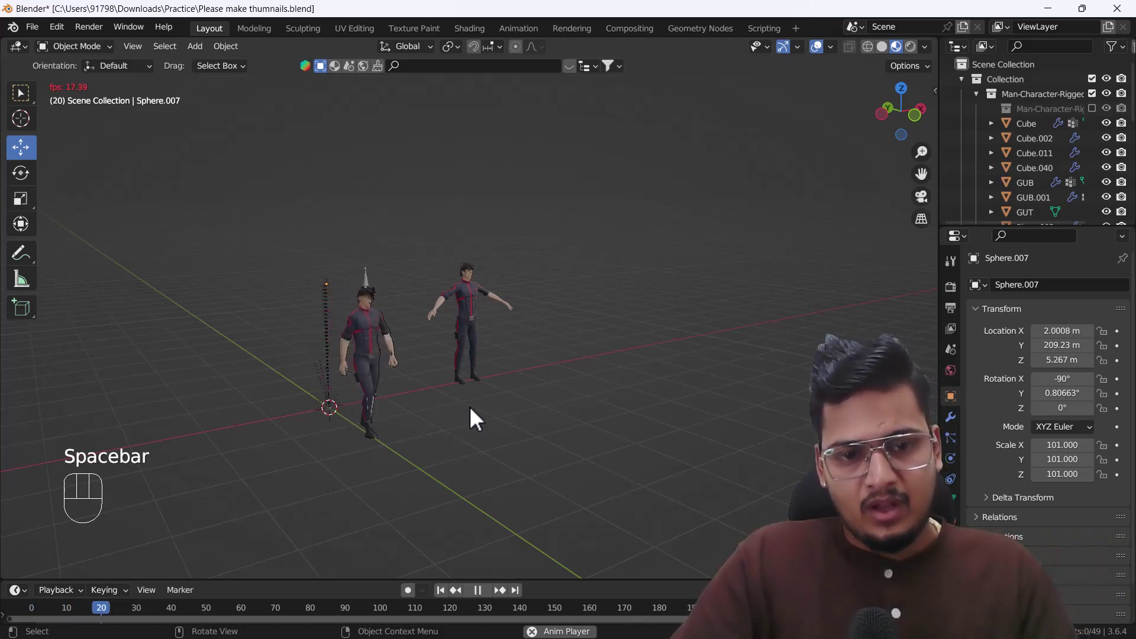
{"action": "key", "text": "space"}
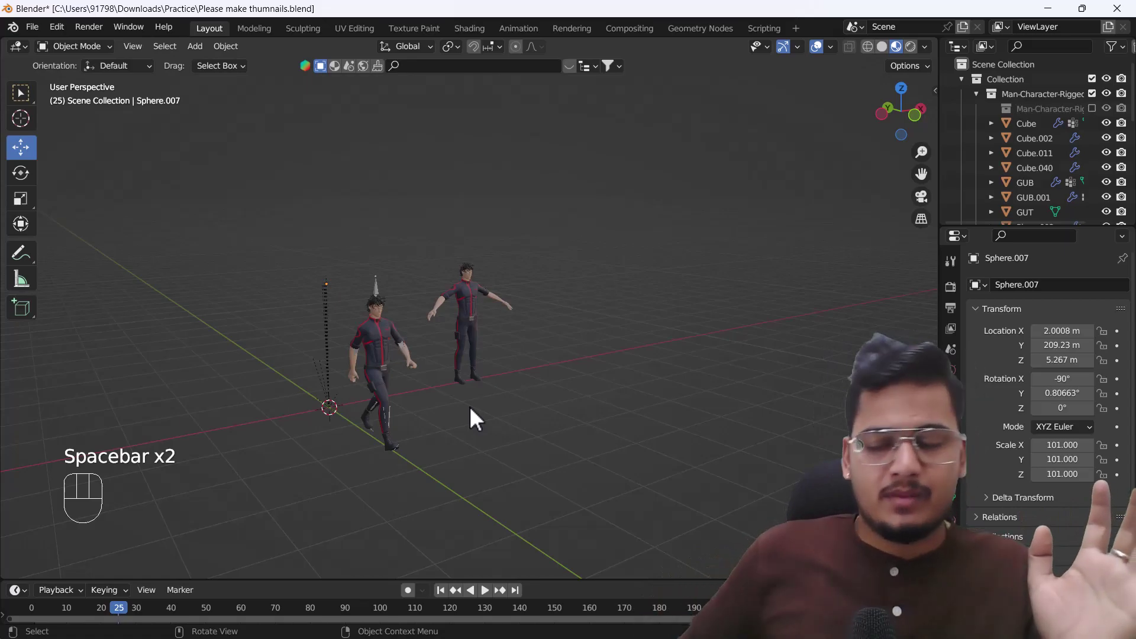